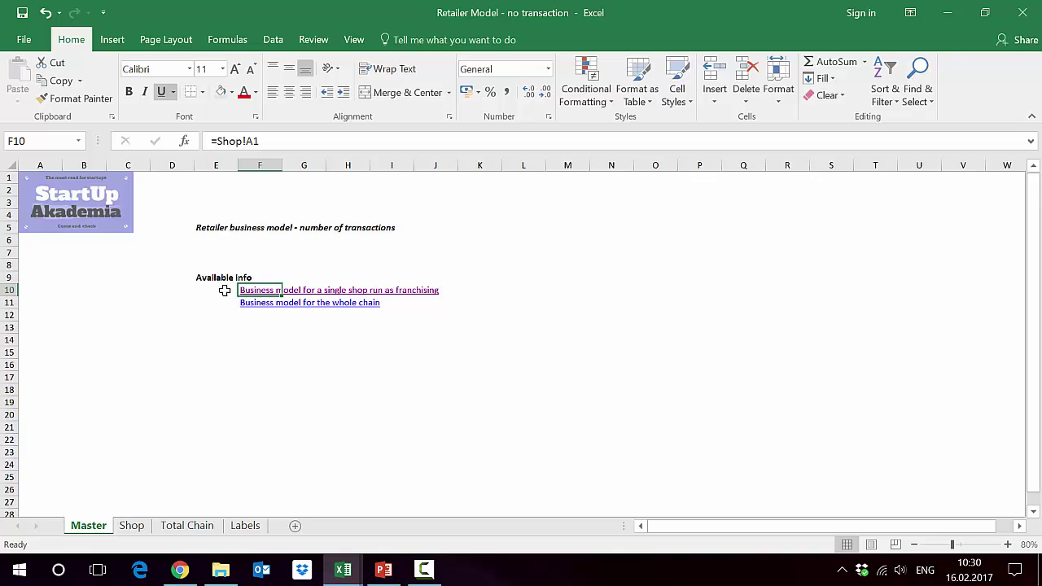
Step: Jump from the Master sheet to the Shop sheet via the single-shop franchising business model link
left_click(268, 291)
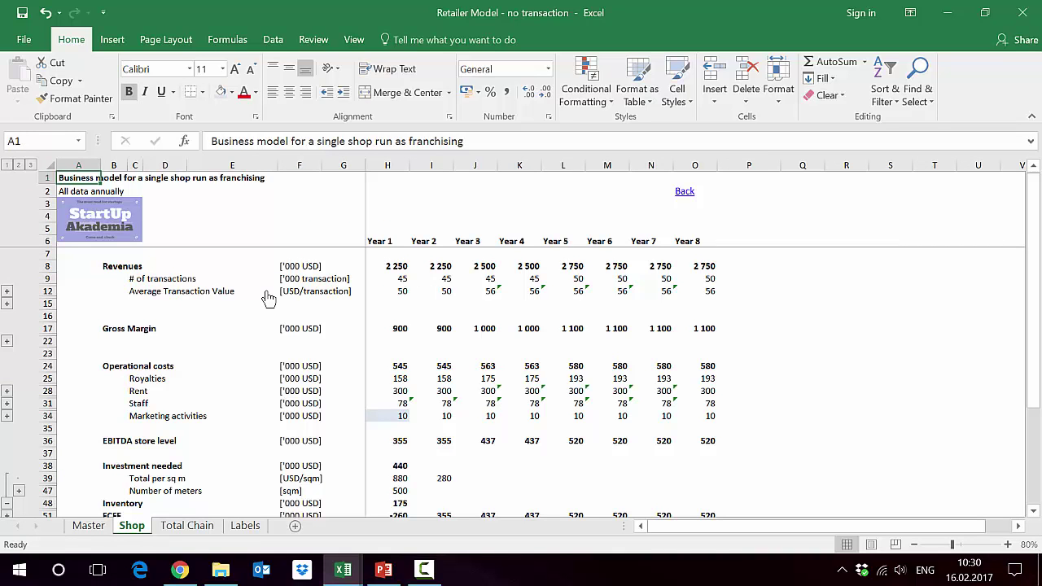
Step: Inspect the Revenues label and its # of transactions and Average Transaction Value rows
left_click(113, 266)
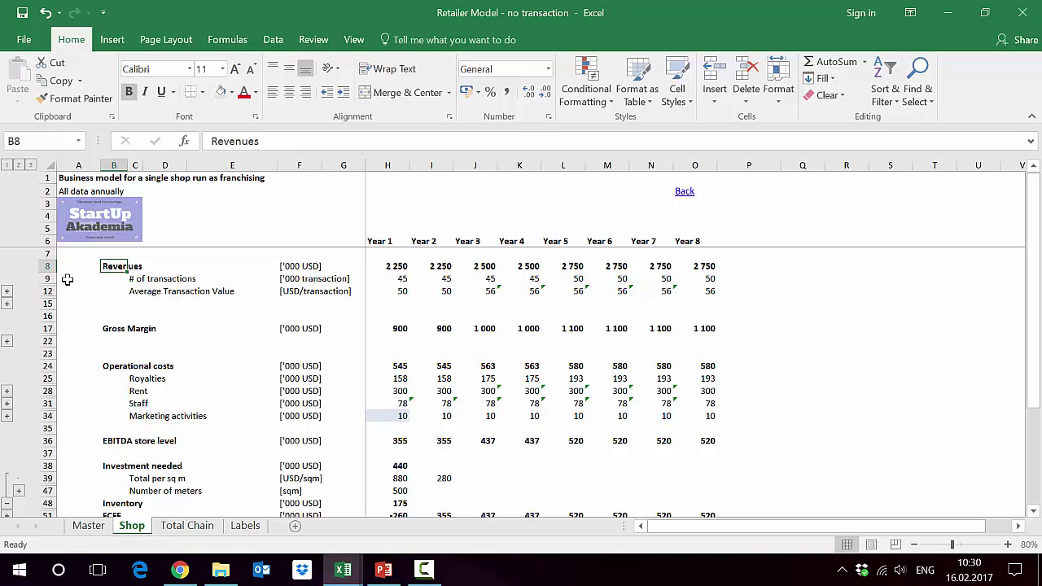
left_click(39, 279)
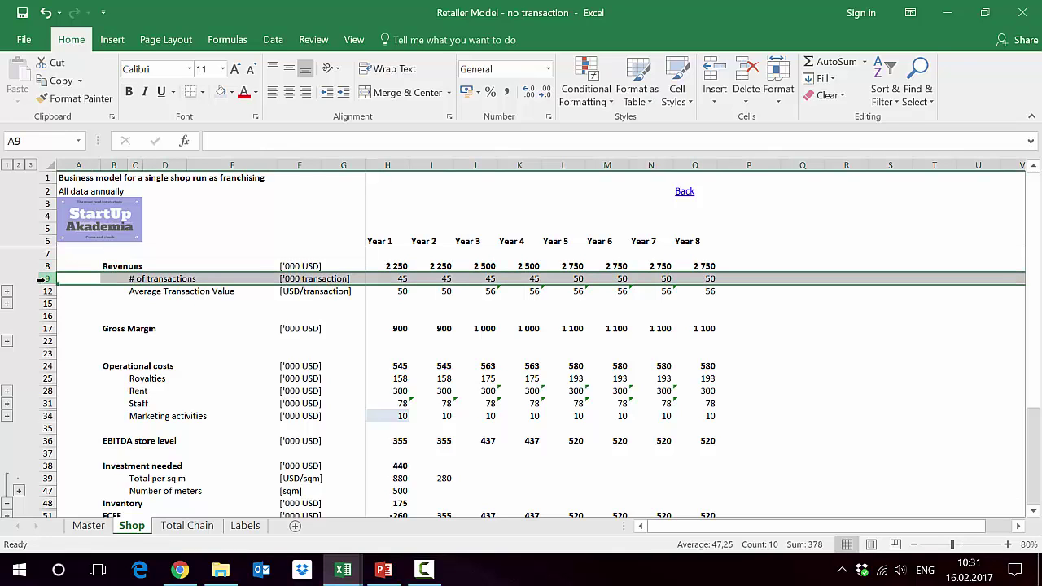
left_click(41, 291)
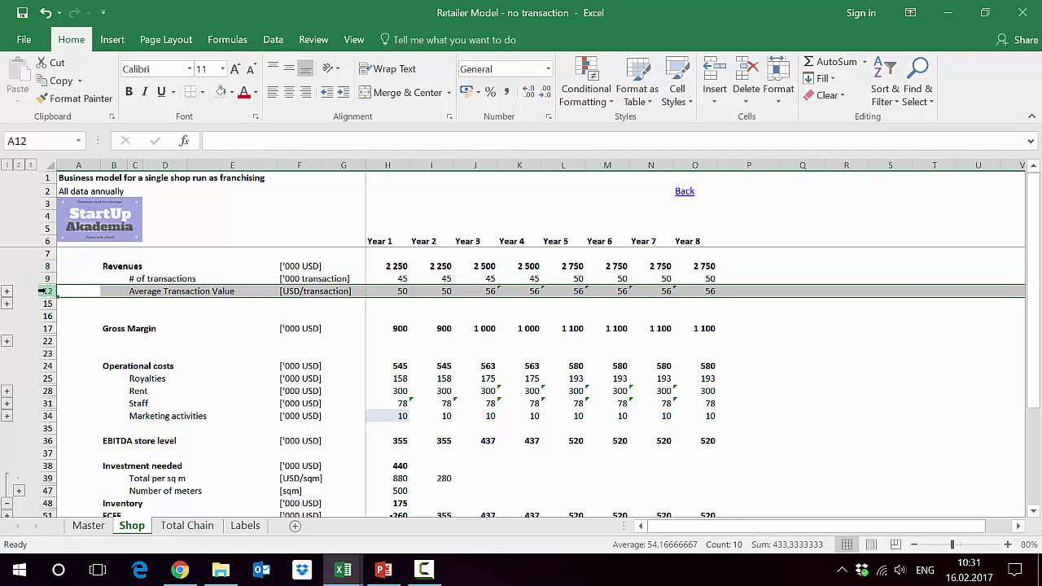
left_click(45, 279)
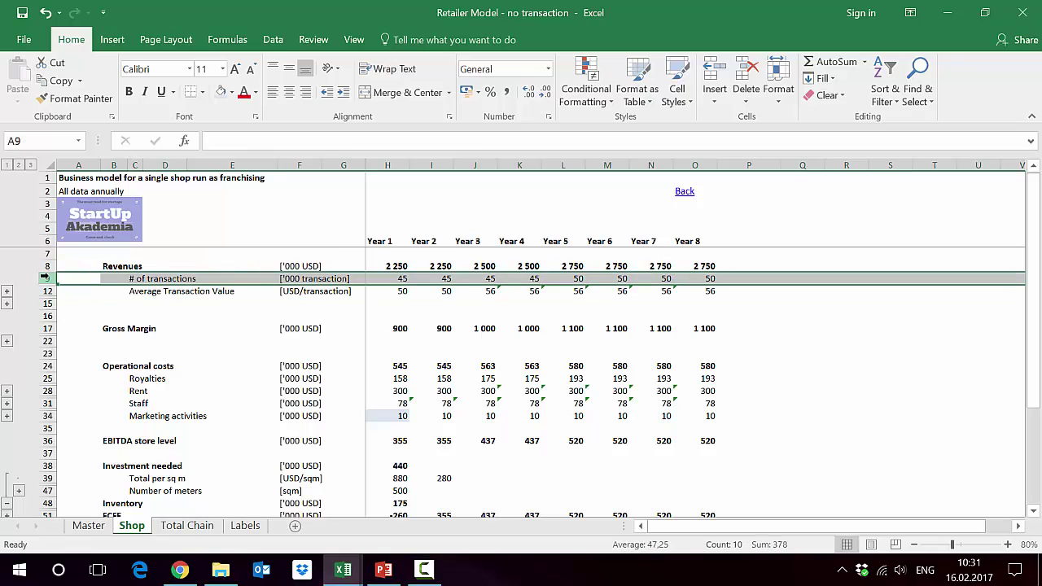
left_click(47, 291)
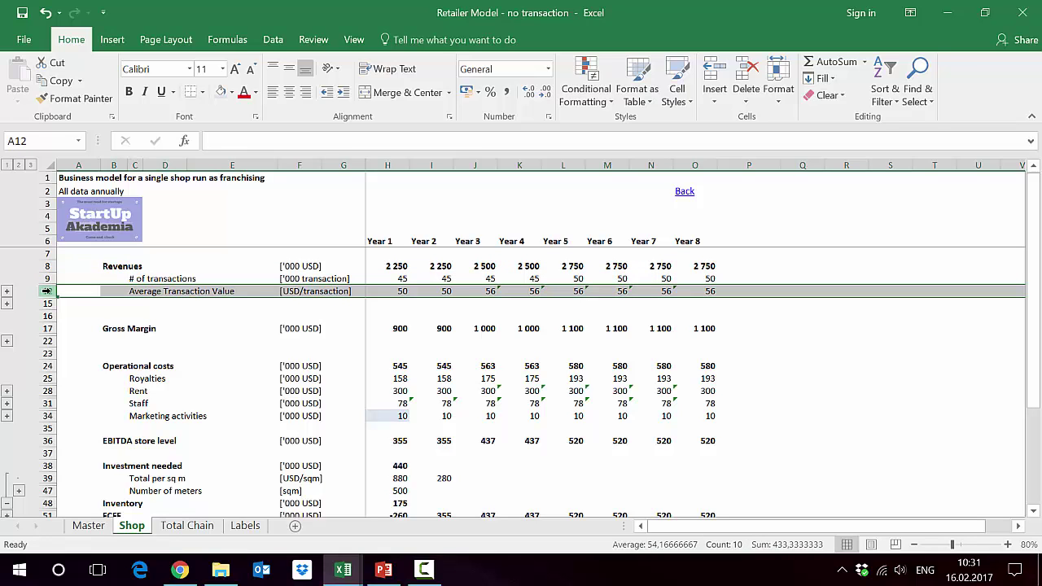
Step: Expand the # of visitors and % Conv rows behind transactions, review them, then fold them away
left_click(7, 291)
left_click(48, 290)
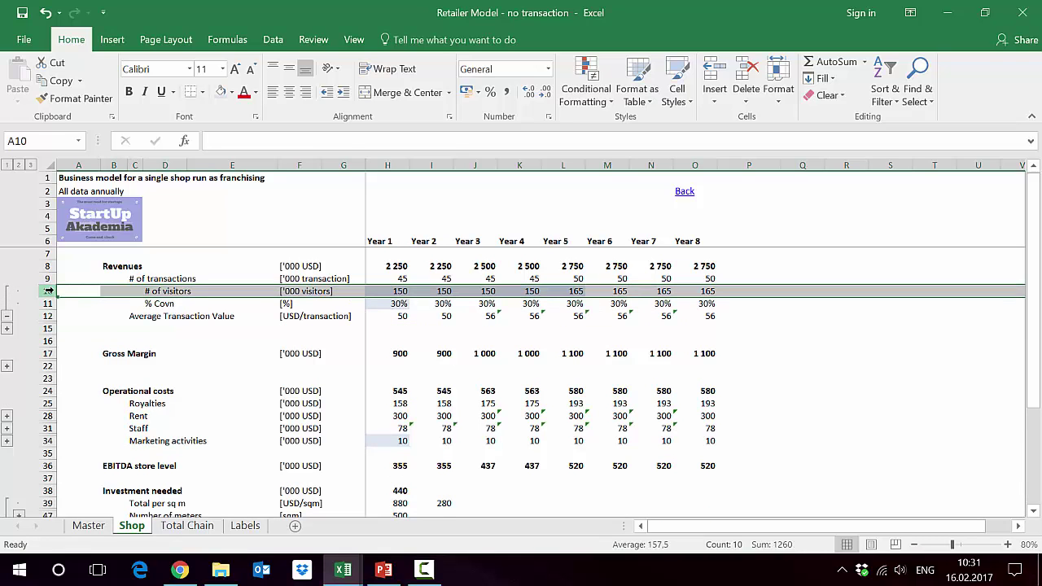
left_click(48, 303)
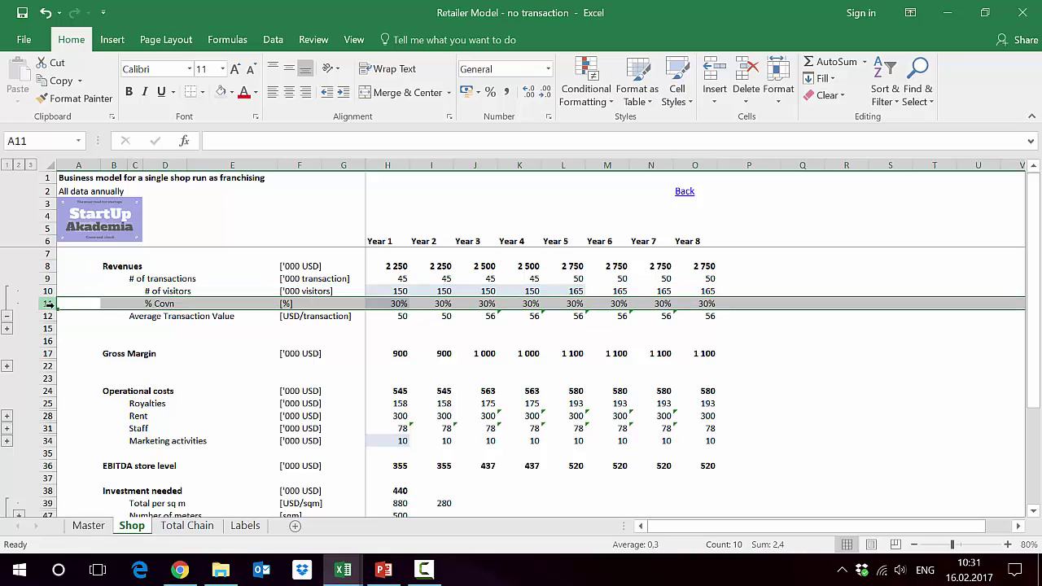
left_click(7, 316)
Step: Review the basic and additional average transaction value rows, collapse them, and expand the Gross Margin breakdown
left_click(7, 303)
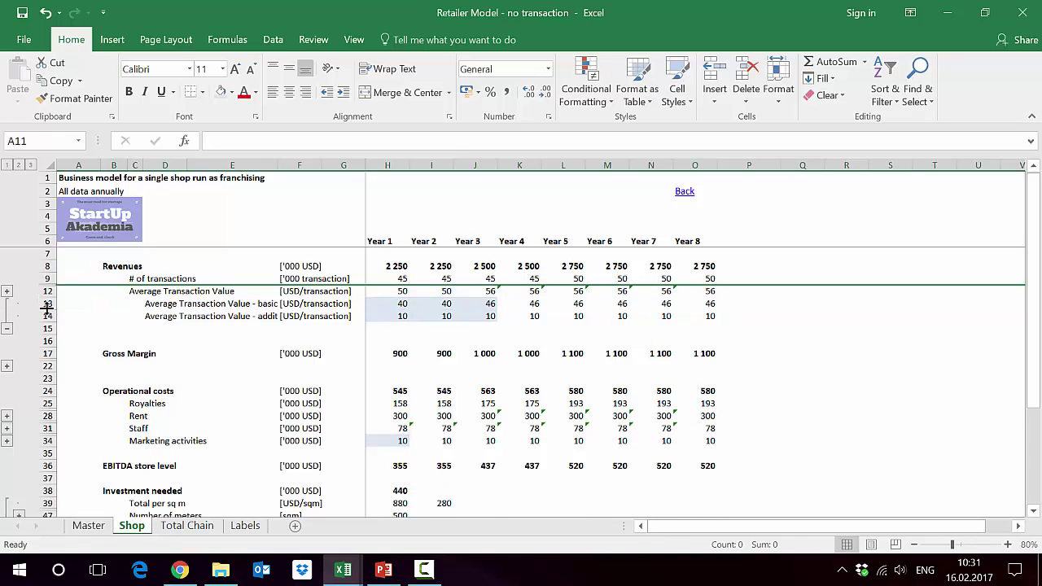
left_click(47, 304)
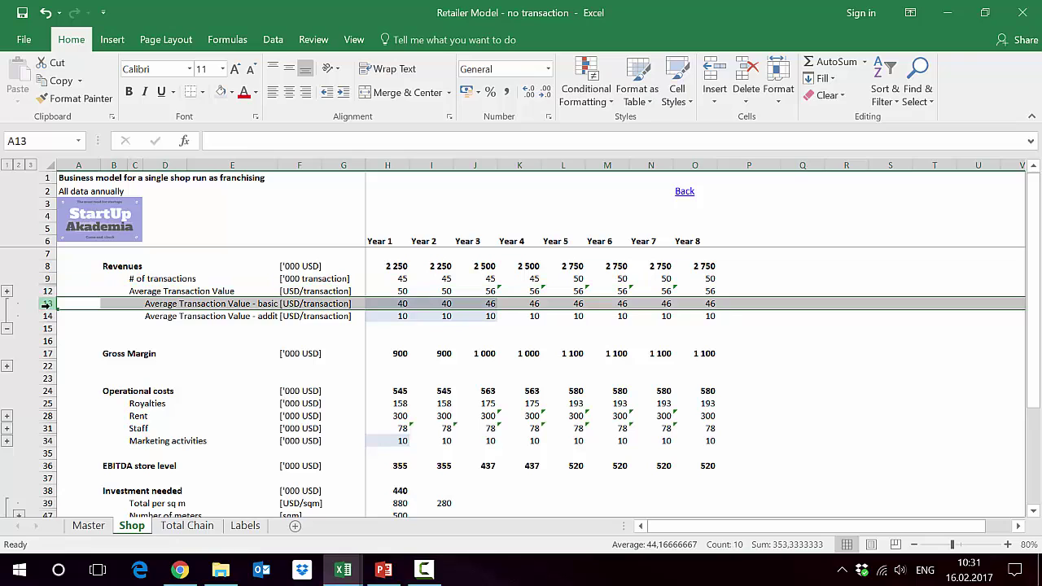
left_click(47, 316)
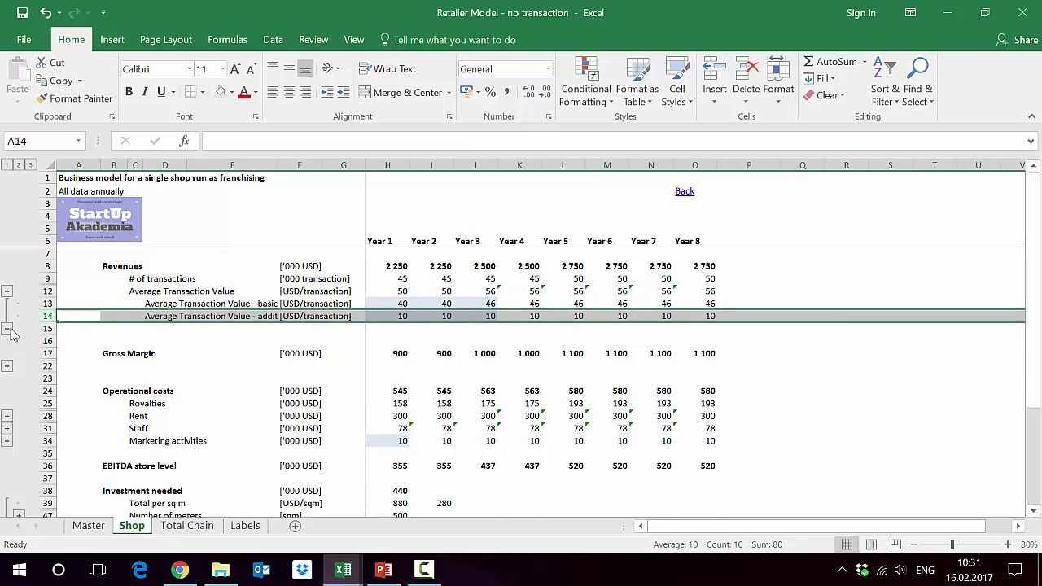
left_click(8, 330)
left_click(7, 342)
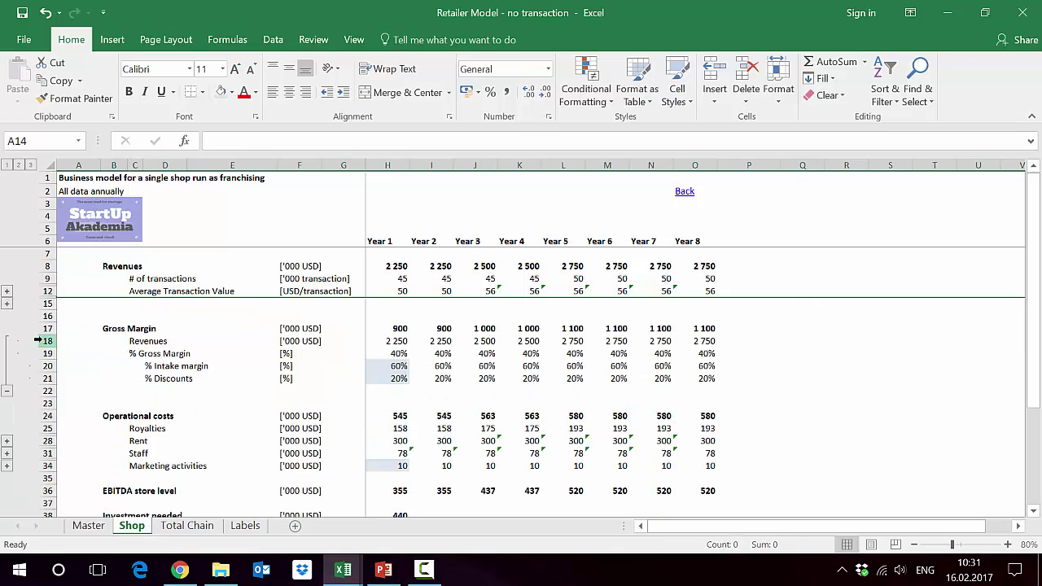
Step: Check the Revenues, 40% Gross Margin, 60% Intake margin and 20% Discounts rows, then collapse them
left_click(39, 341)
left_click(41, 353)
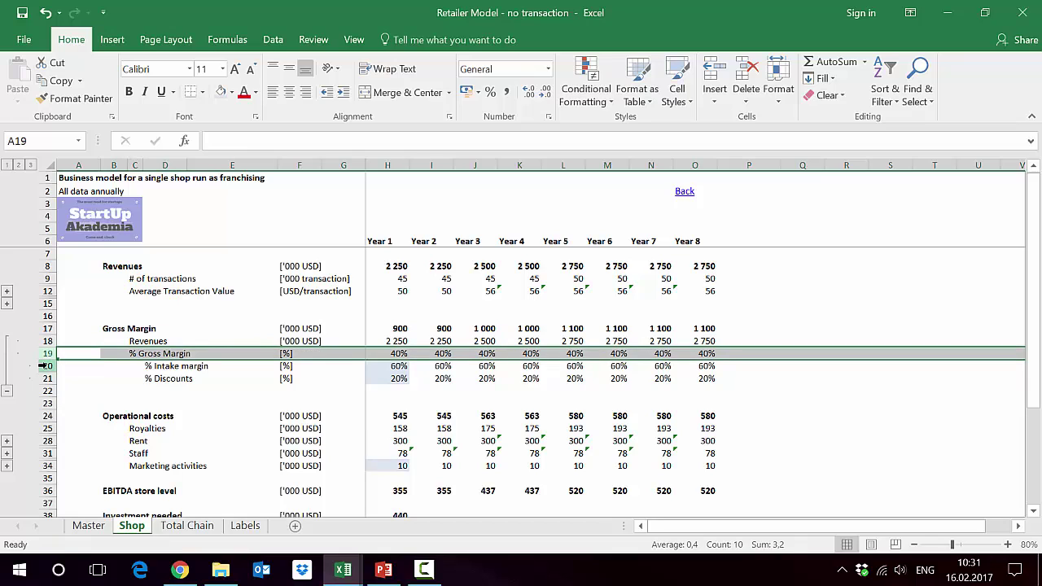
left_click(43, 366)
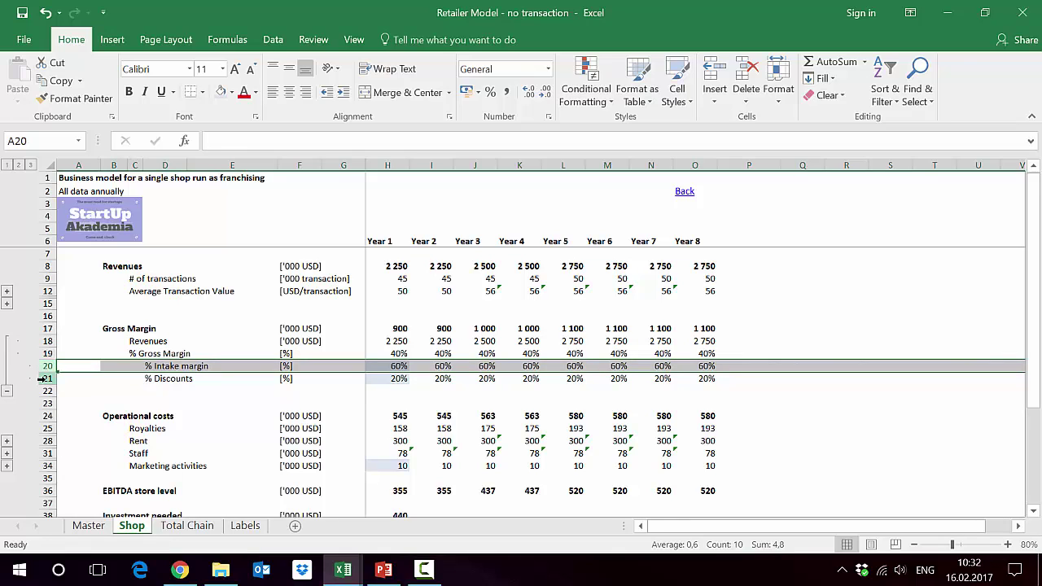
left_click(42, 378)
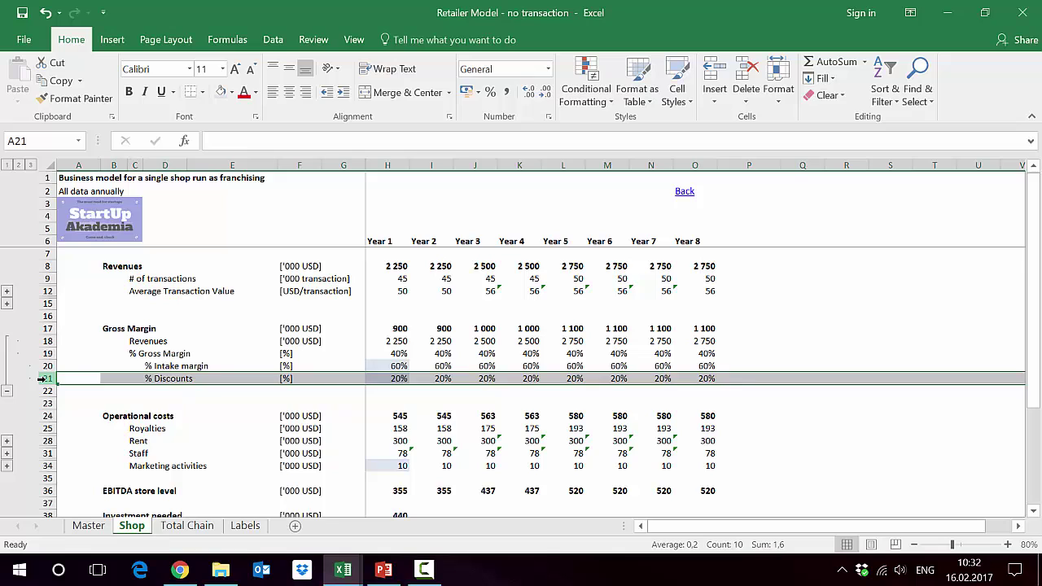
left_click(7, 391)
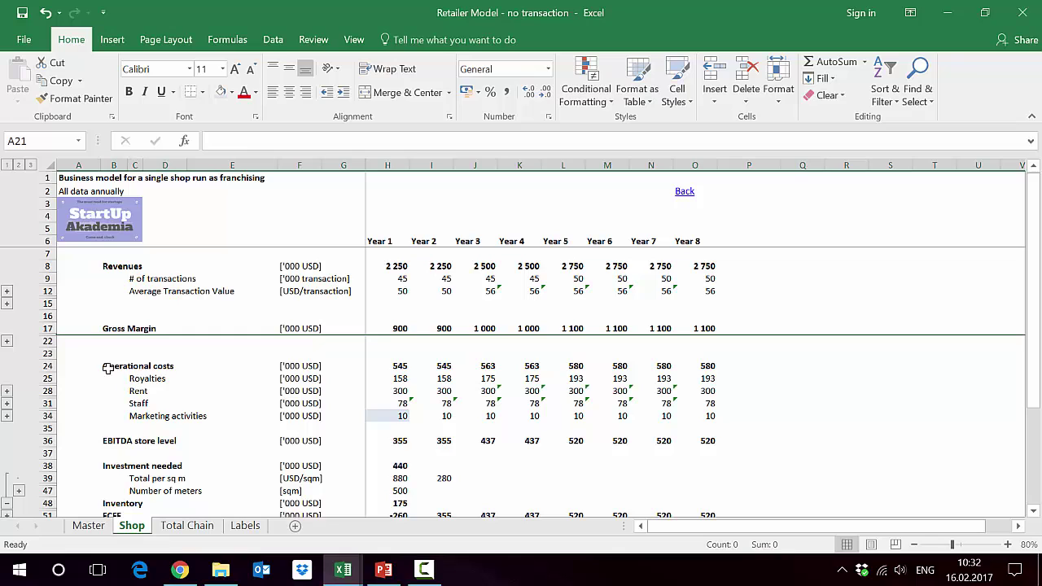
left_click(44, 366)
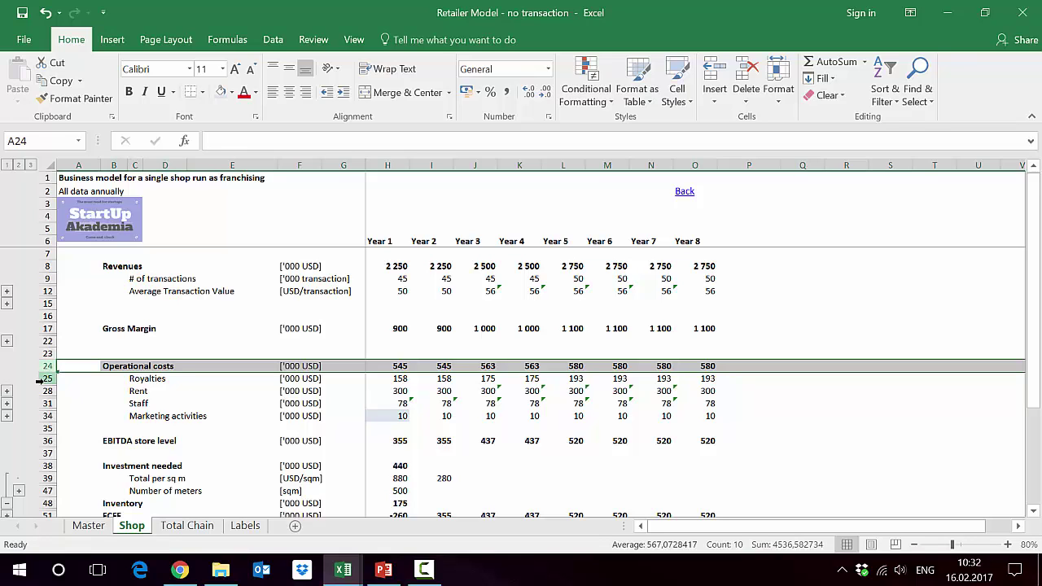
left_click(44, 379)
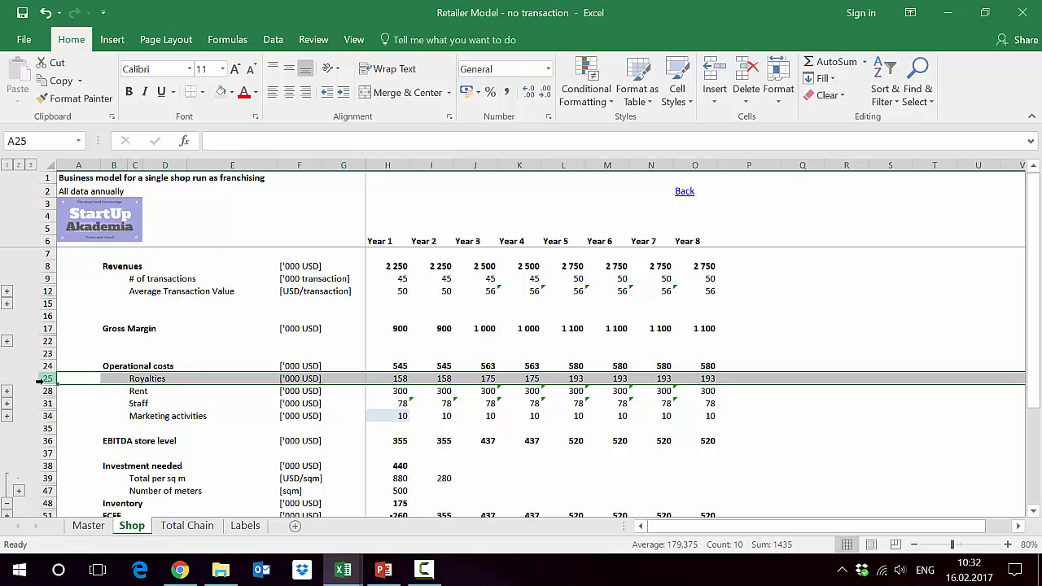
left_click(46, 391)
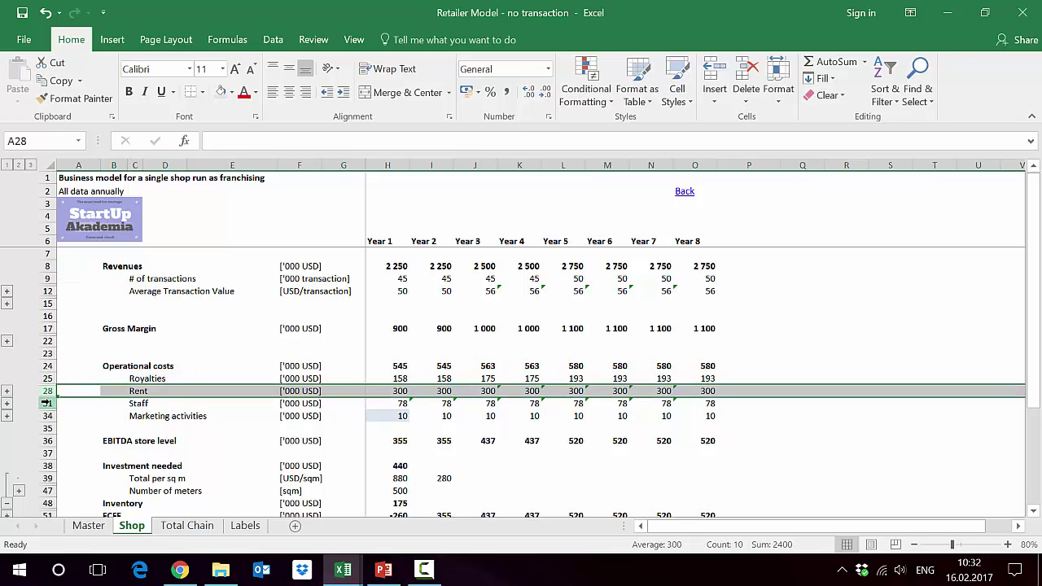
left_click(46, 404)
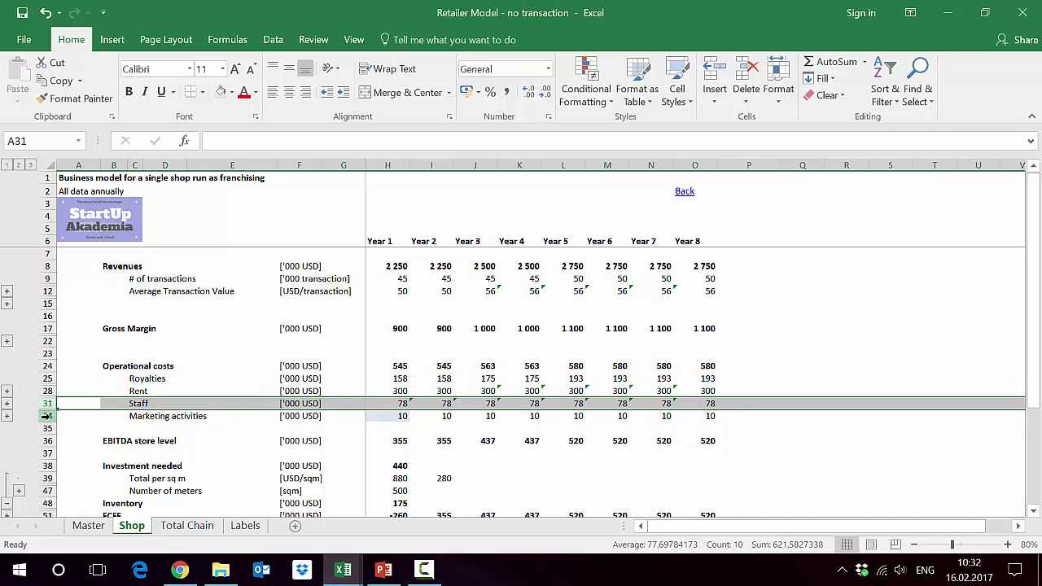
left_click(47, 416)
left_click(8, 395)
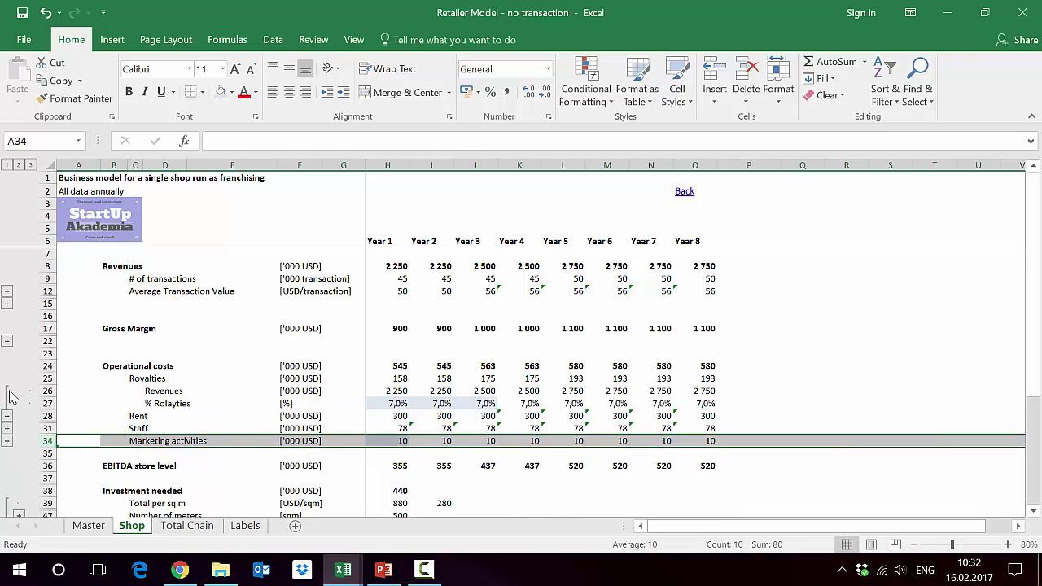
left_click(44, 391)
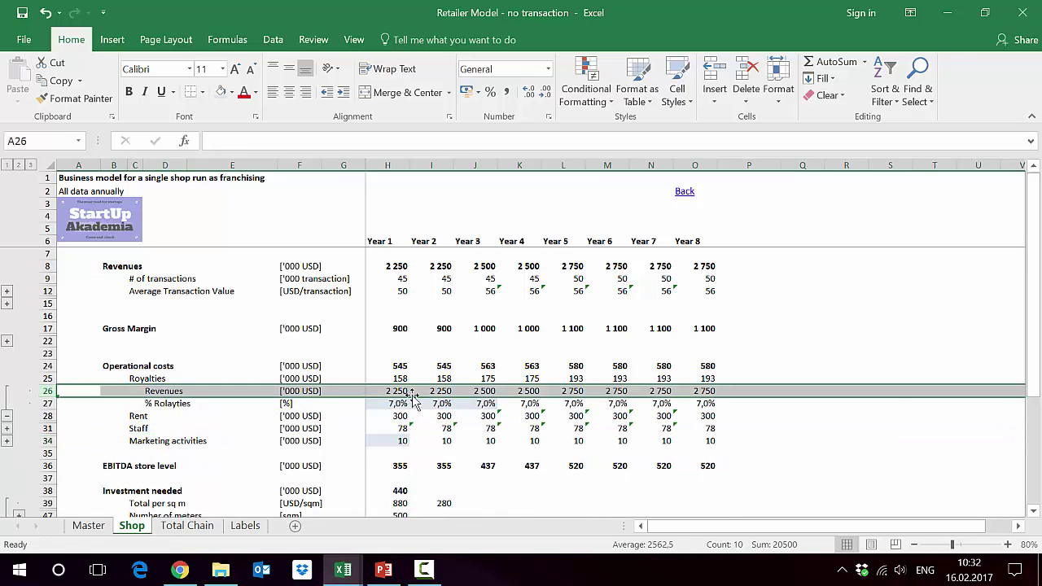
left_click(48, 403)
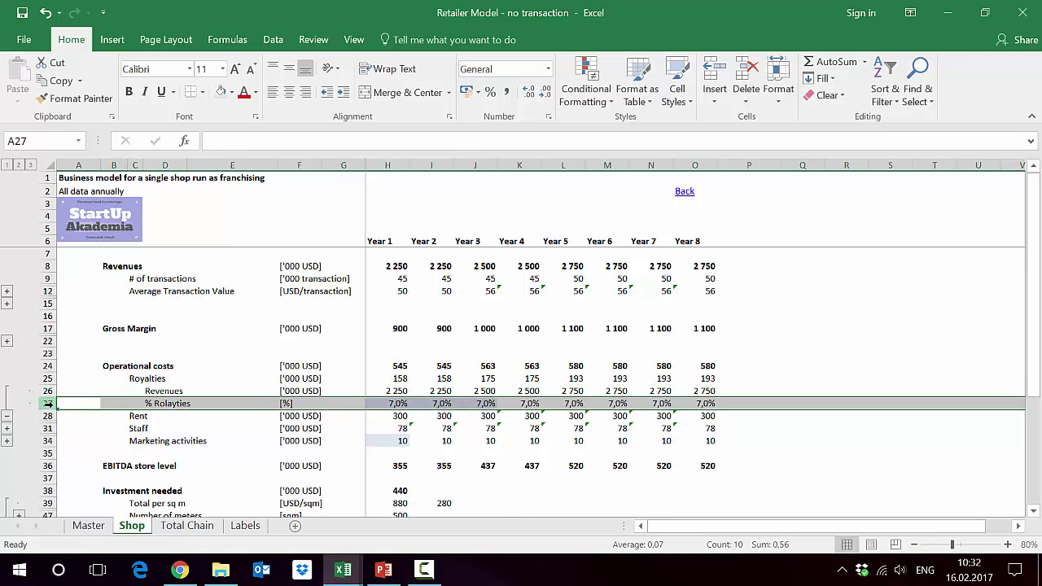
left_click(7, 415)
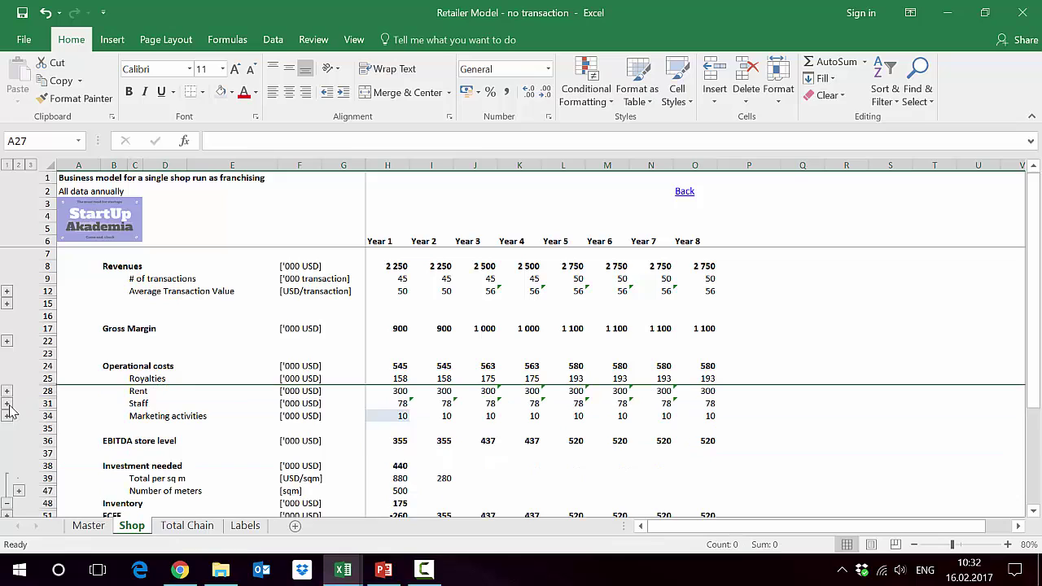
left_click(7, 404)
left_click(42, 403)
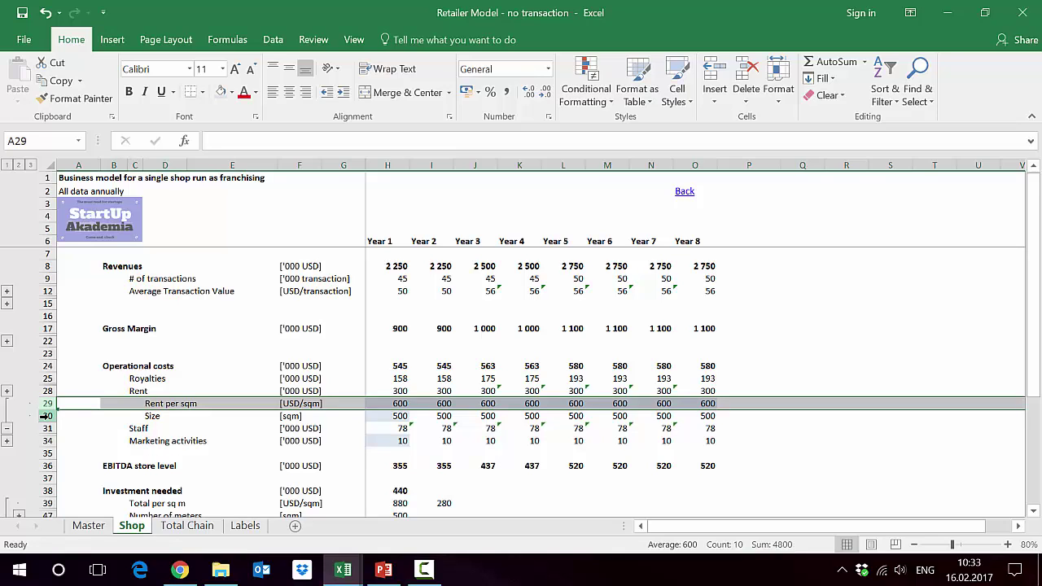
left_click(45, 415)
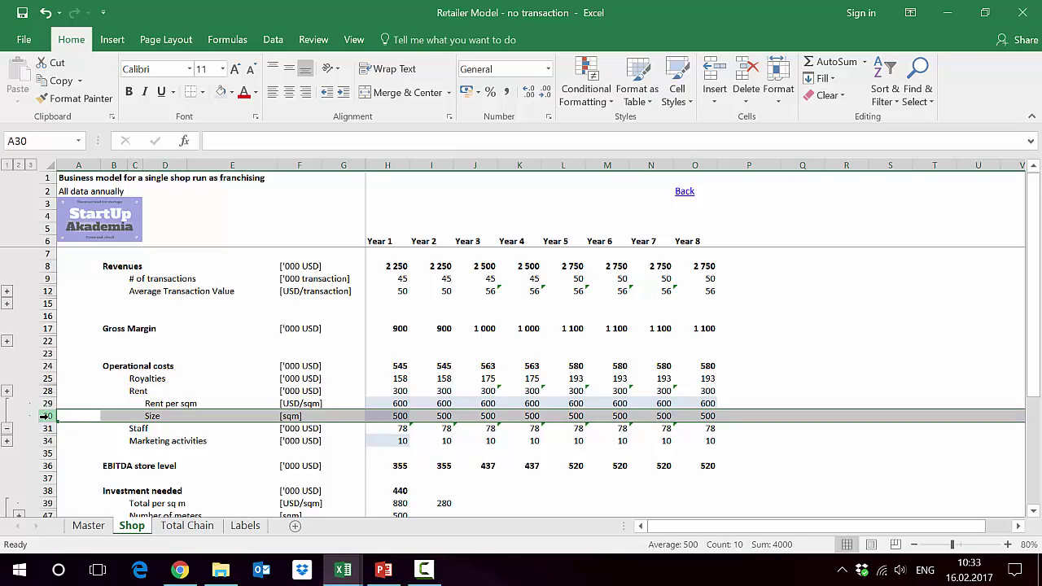
left_click(7, 429)
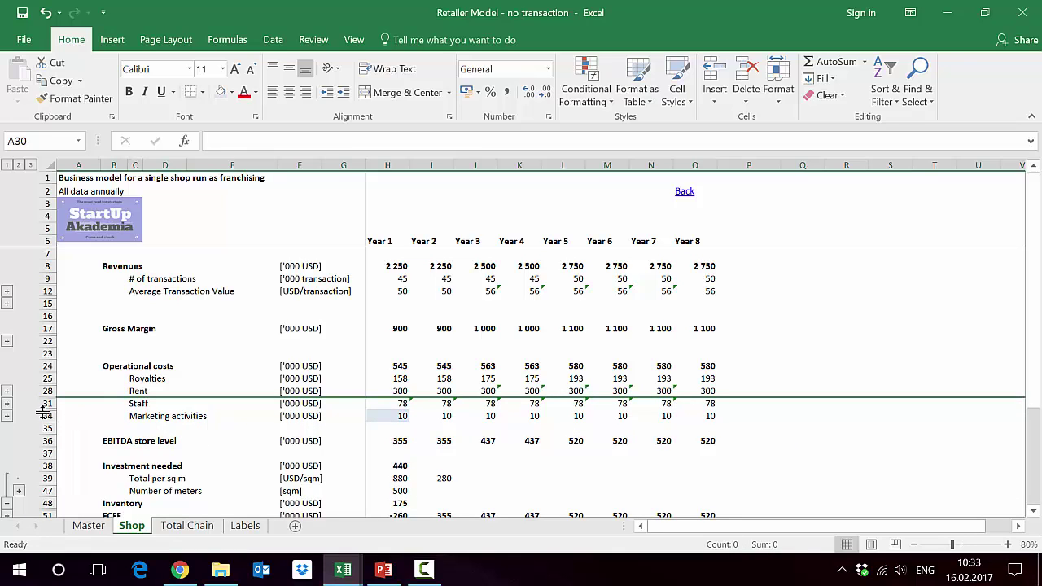
left_click(11, 416)
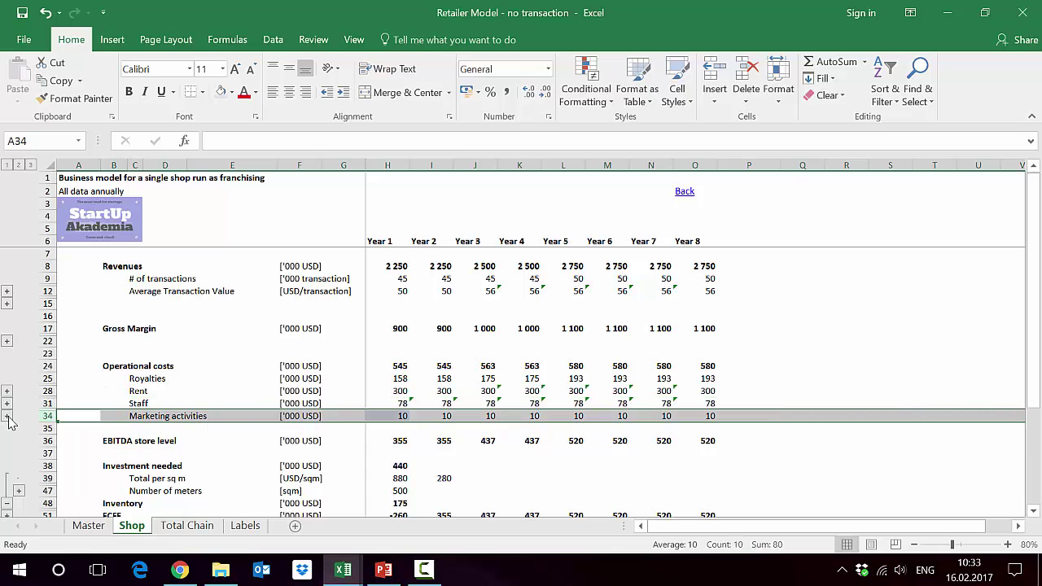
left_click(6, 416)
left_click(42, 416)
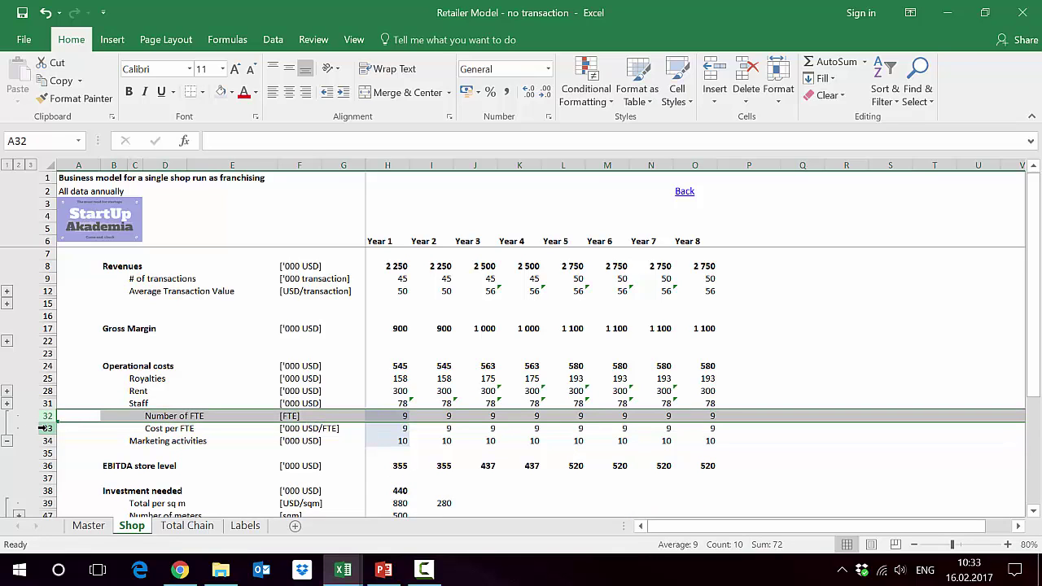
left_click(42, 428)
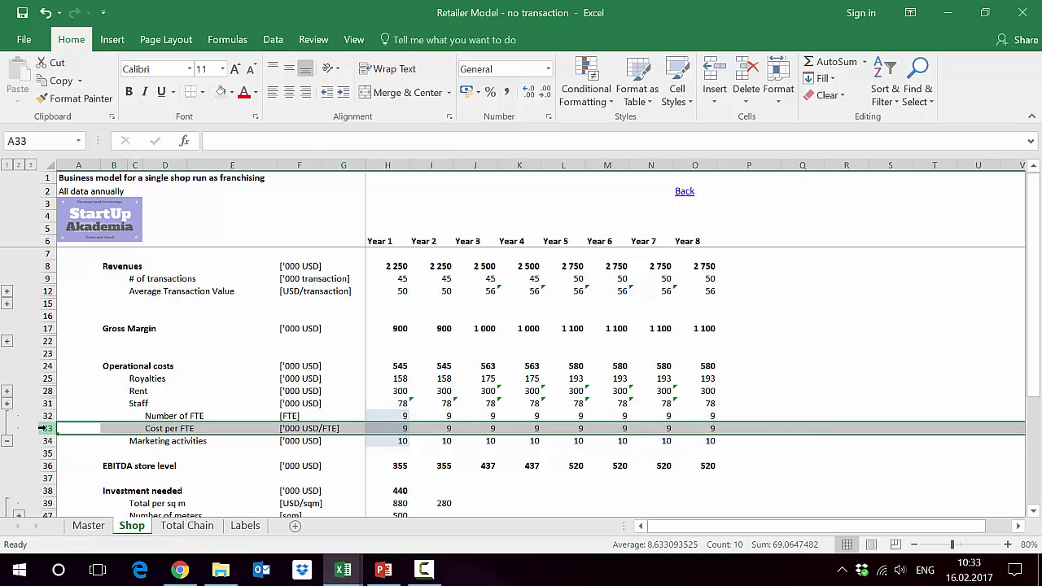
left_click(6, 440)
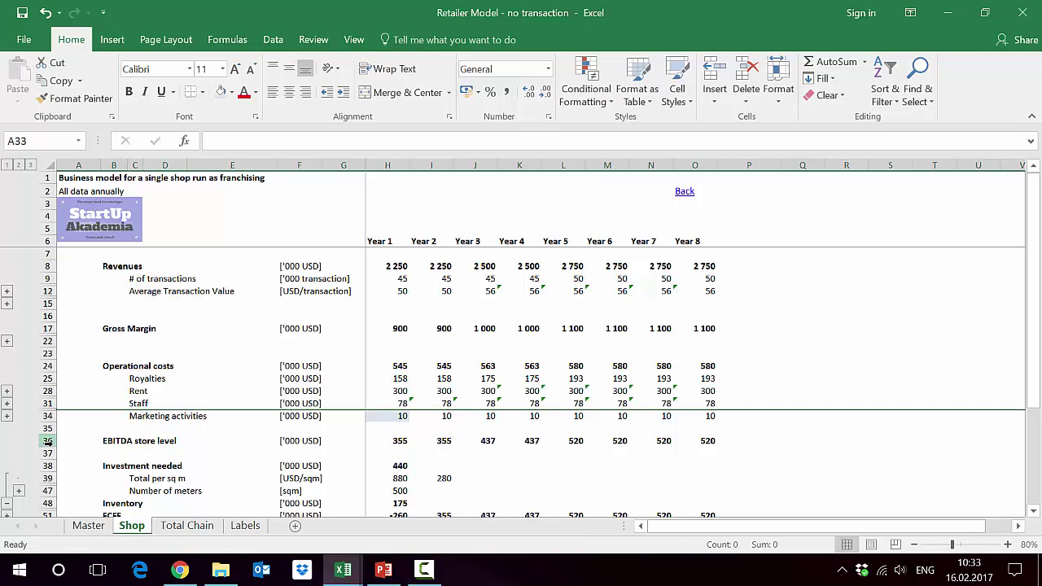
left_click(47, 441)
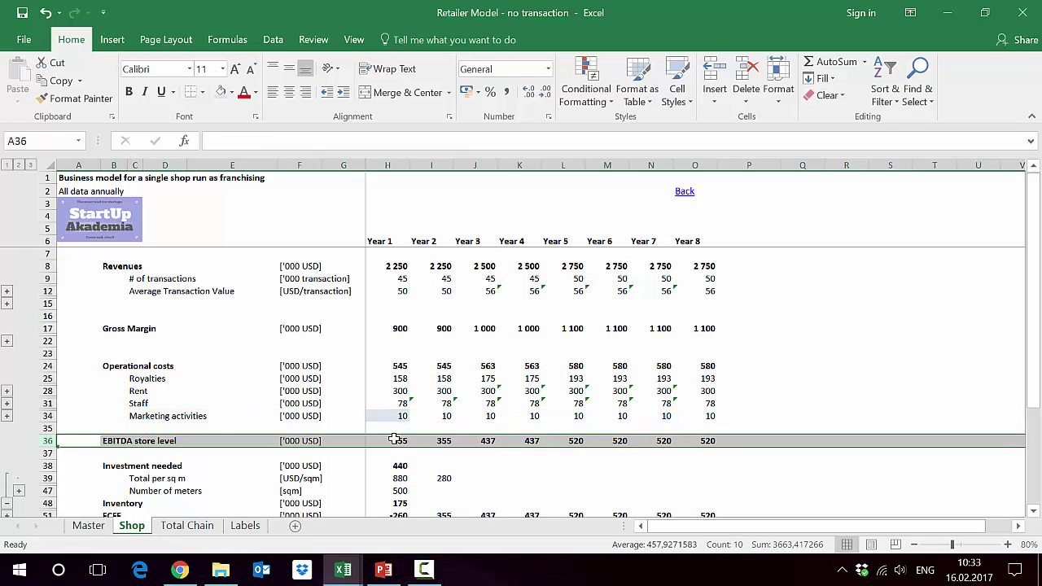
double_click(394, 440)
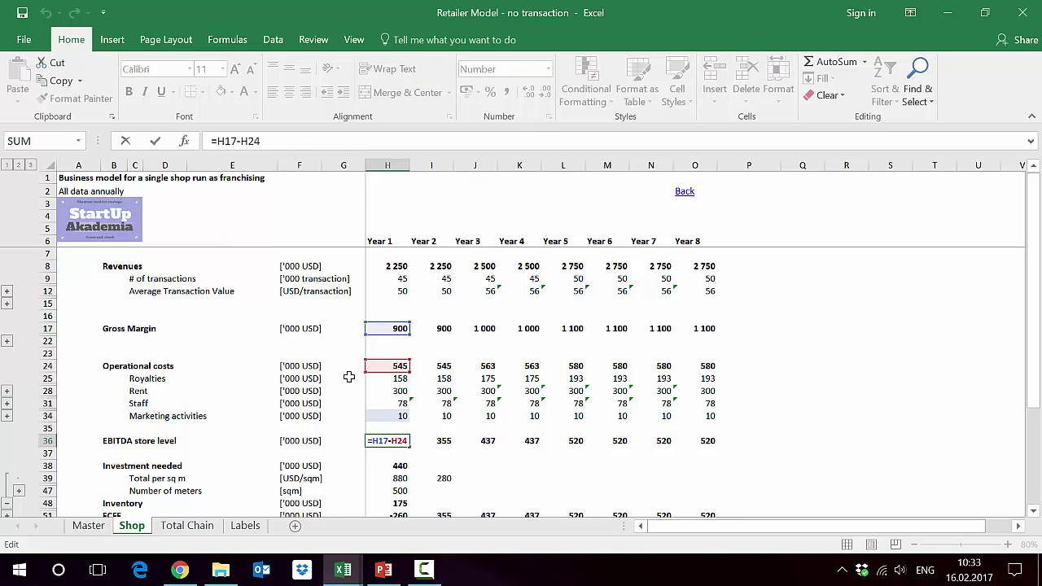
key("Escape")
scroll(349, 377, "down", 3)
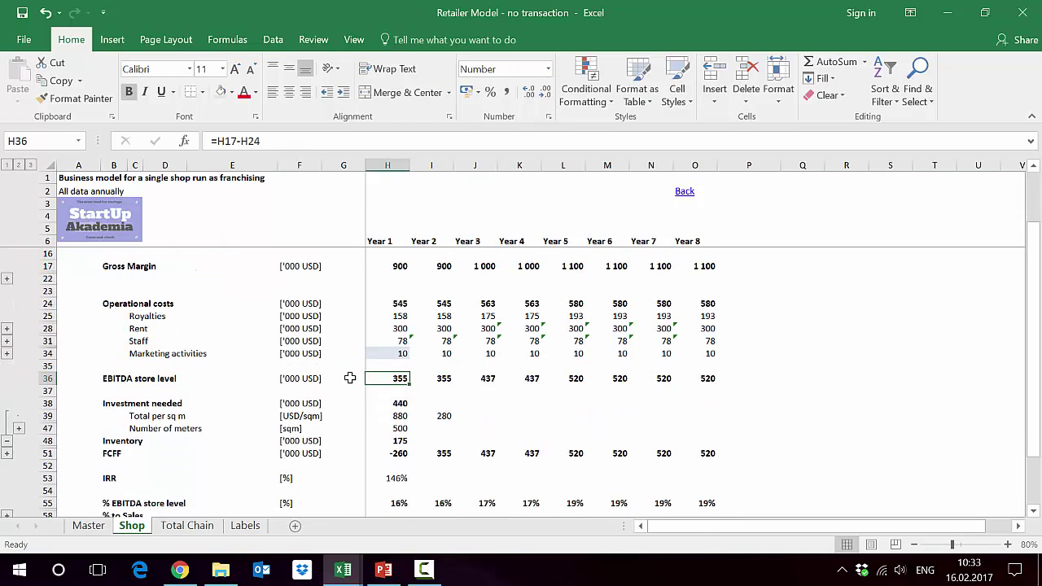
left_click(47, 415)
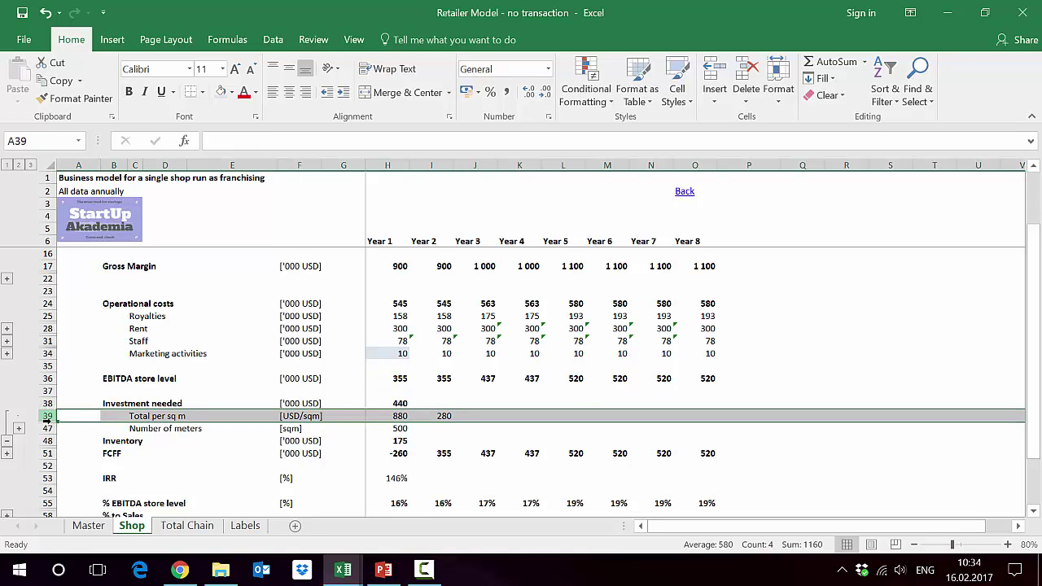
left_click(46, 429)
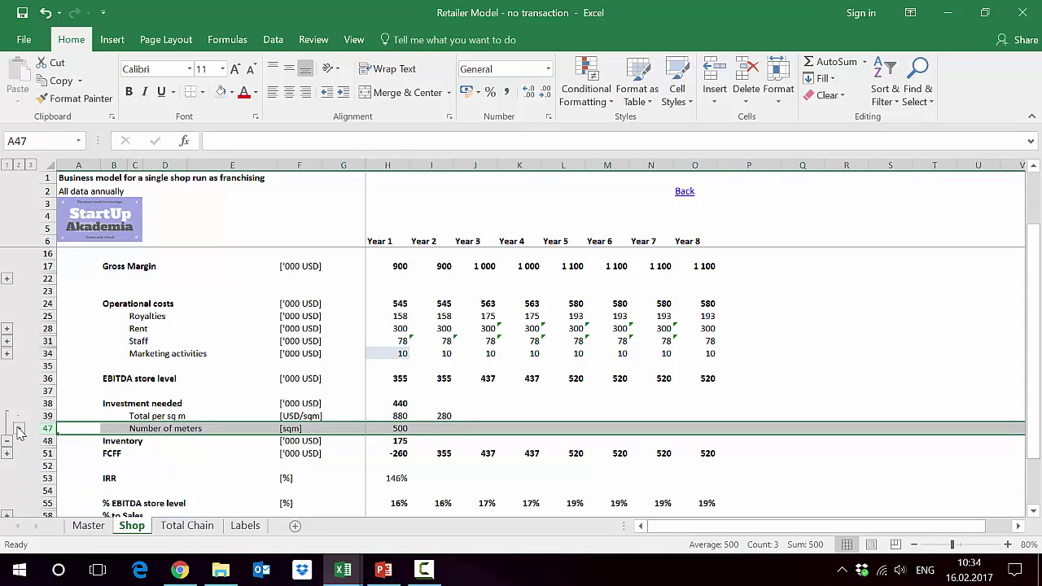
left_click(19, 429)
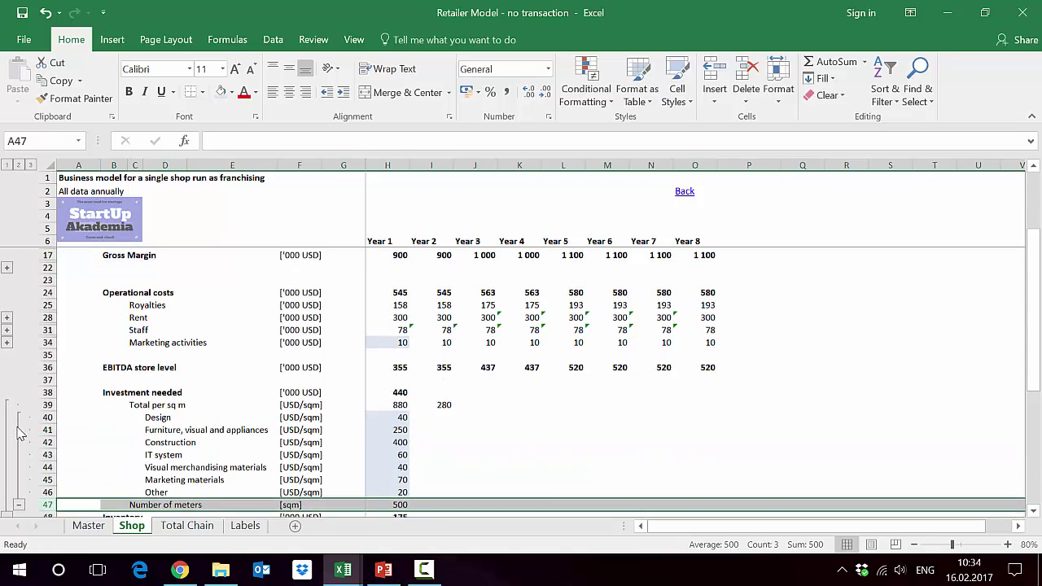
left_click(150, 417)
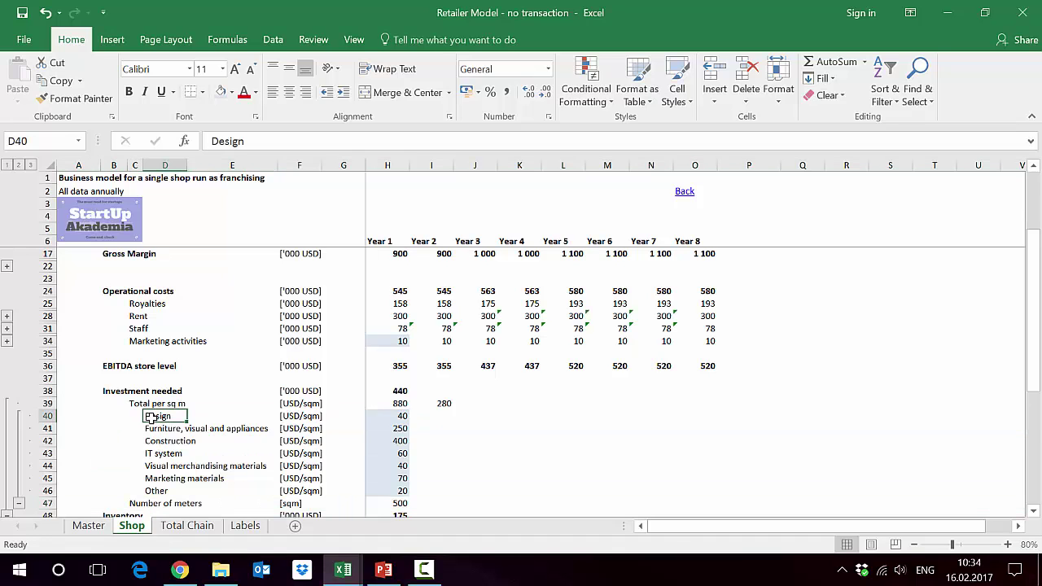
left_click_drag(47, 416, 48, 492)
left_click(146, 430)
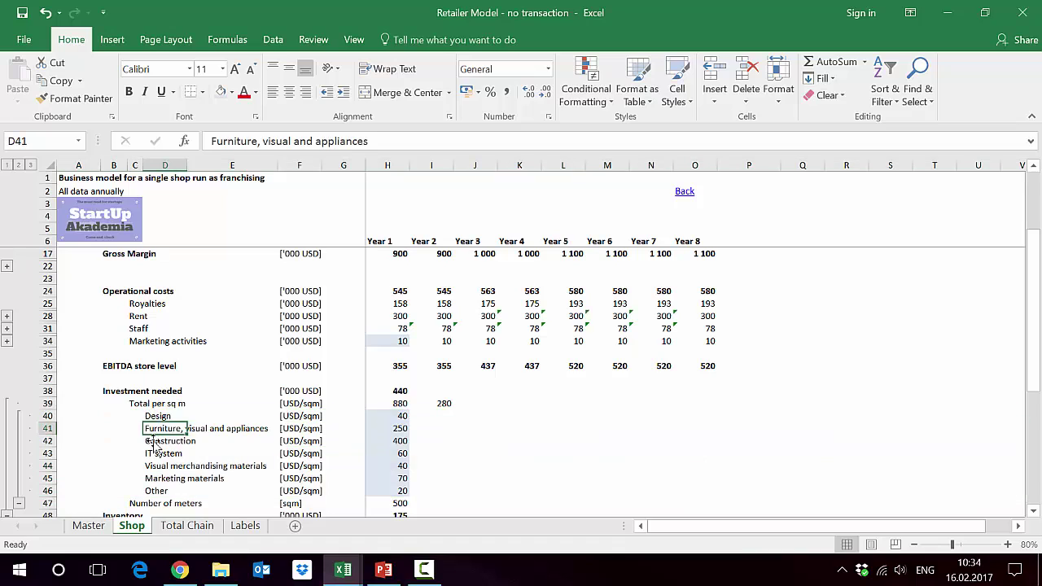
left_click(392, 404)
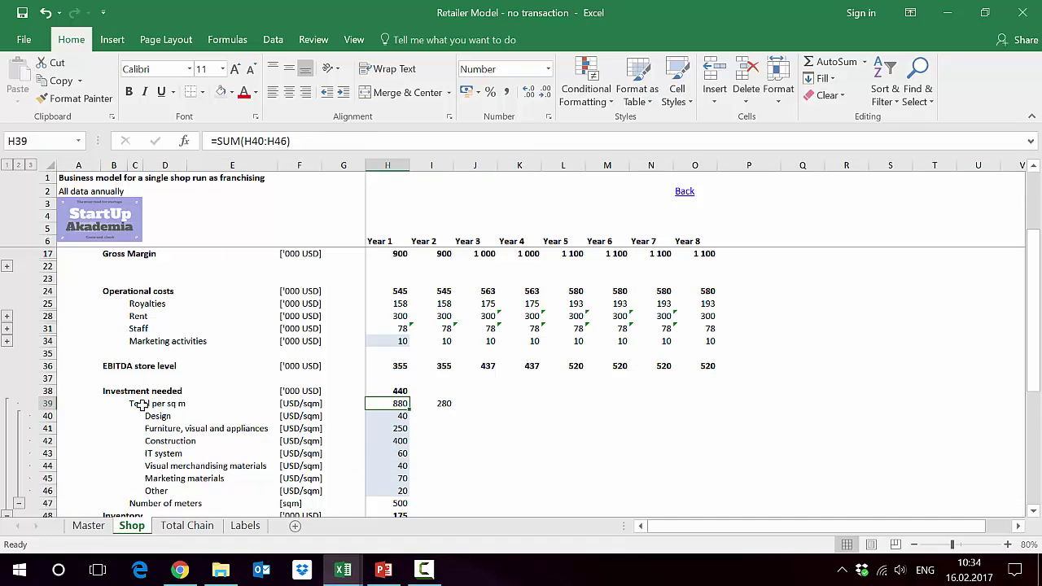
Step: Collapse the investment cost detail and review Inventory's 350 USD/sqm in COGS and 500 sqm Size rows
left_click(19, 505)
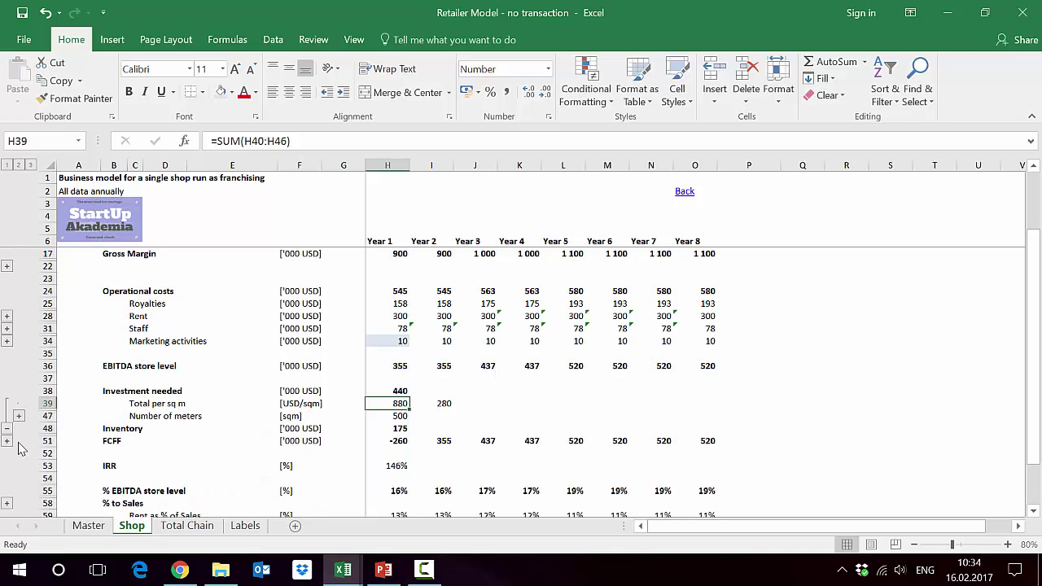
left_click(8, 441)
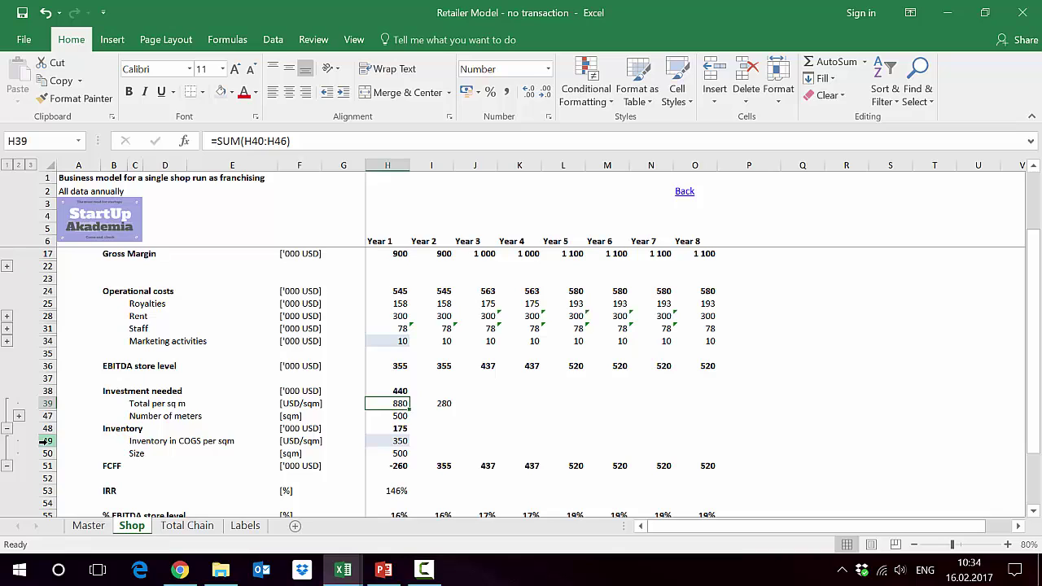
left_click(40, 441)
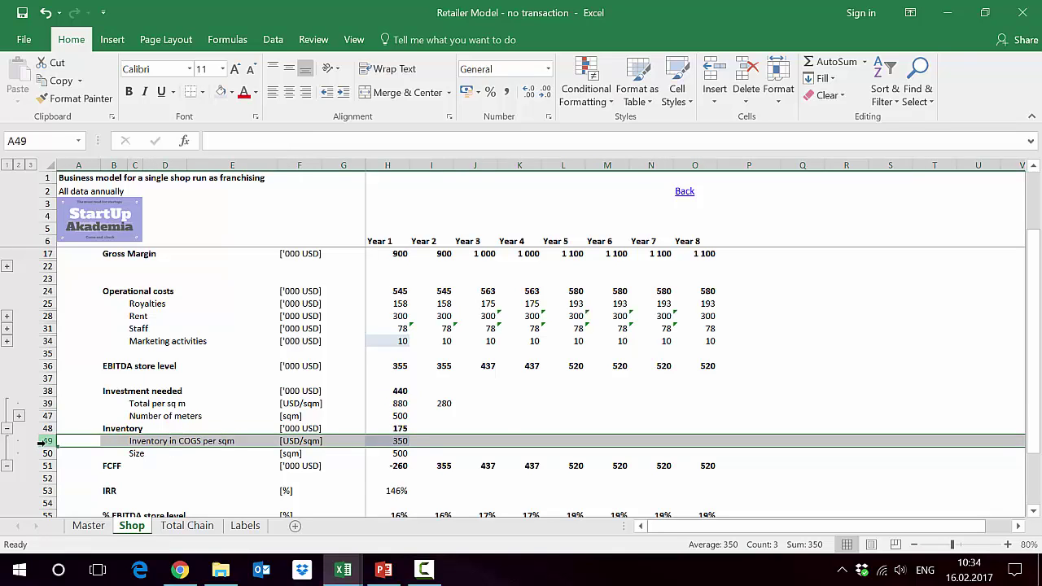
left_click(43, 452)
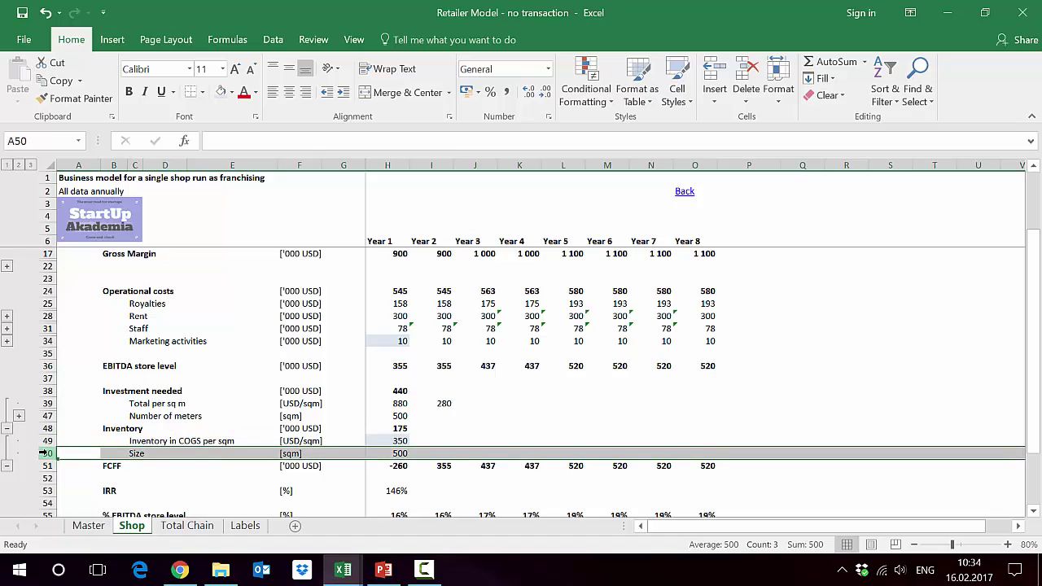
double_click(399, 466)
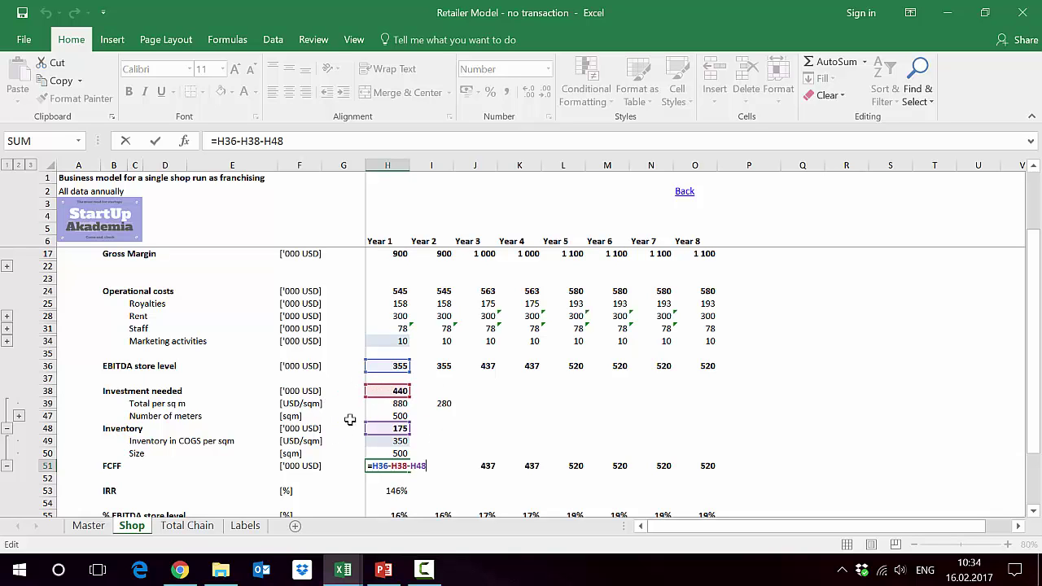
key("Escape")
key("Right")
key("Right")
key("Right")
key("Right")
key("Right")
key("Right")
key("Right")
key("Right")
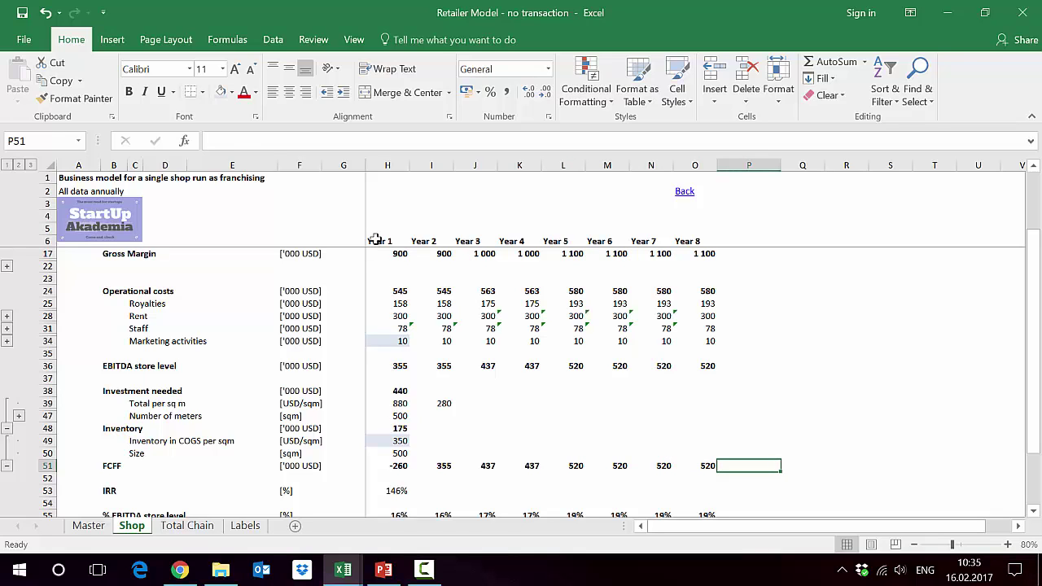
left_click(383, 165)
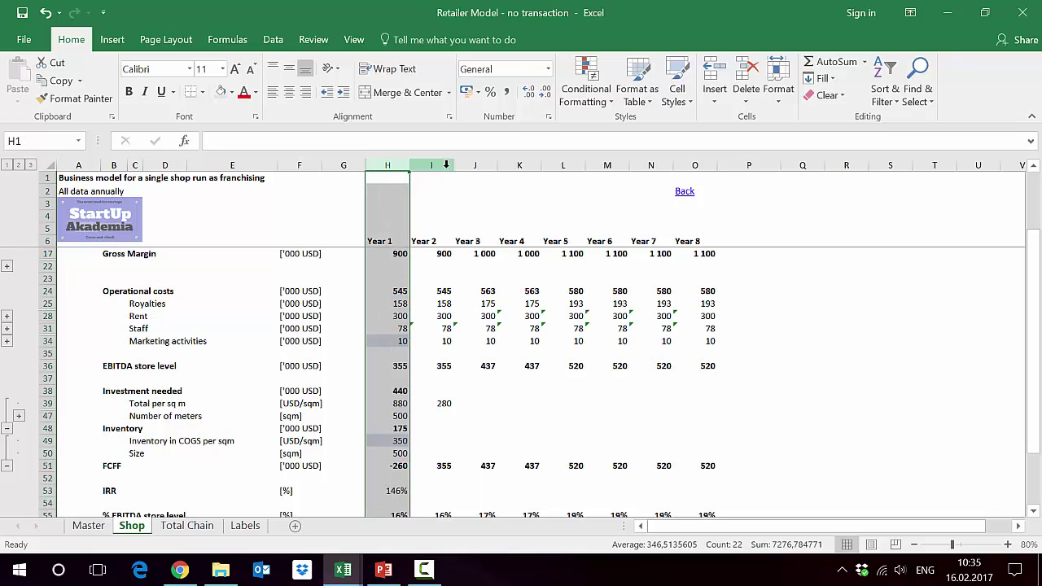
left_click(446, 165)
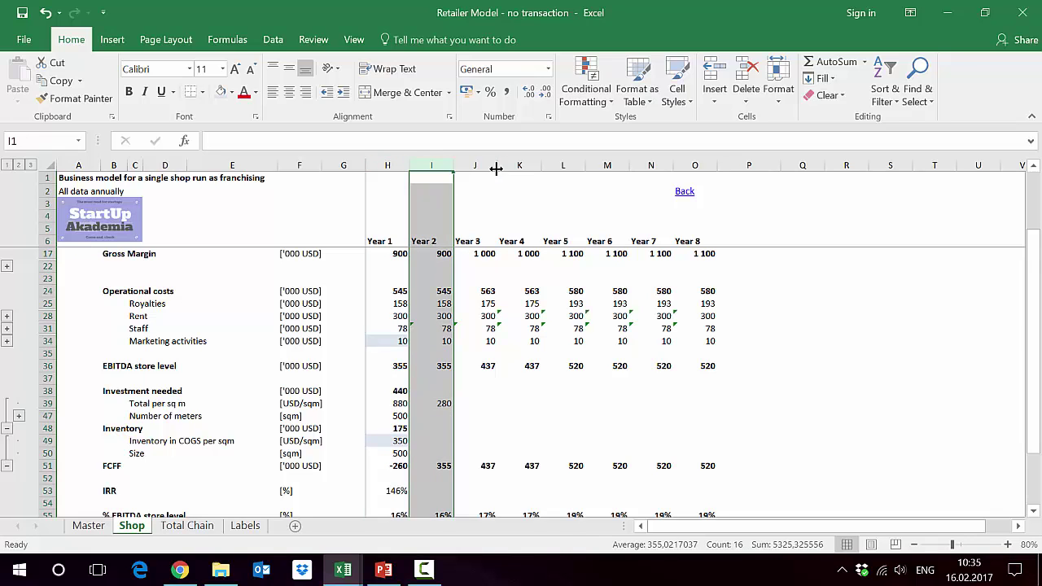
left_click(486, 165)
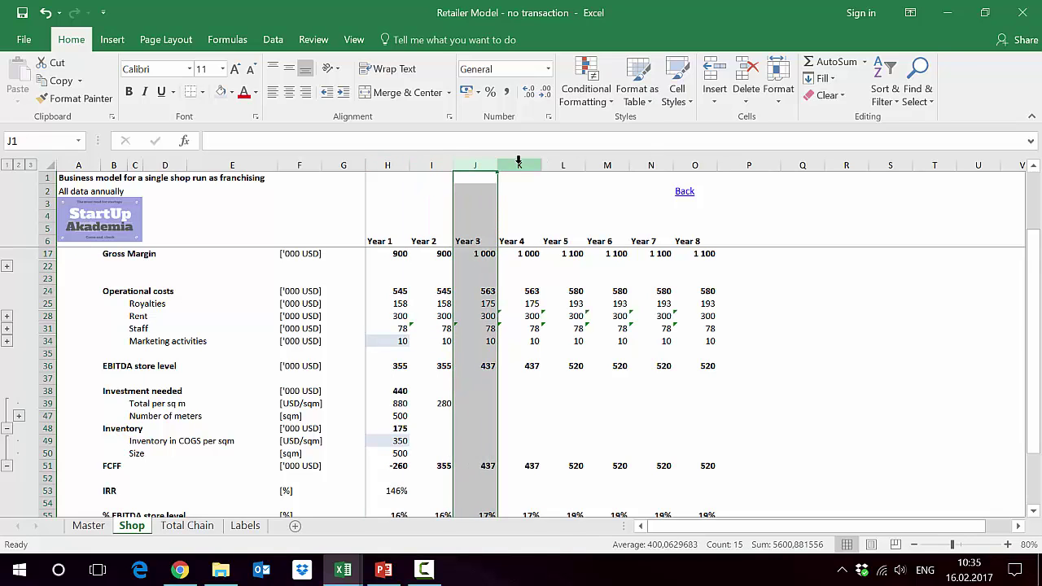
left_click(519, 163)
left_click(449, 361)
scroll(449, 361, "down", 3)
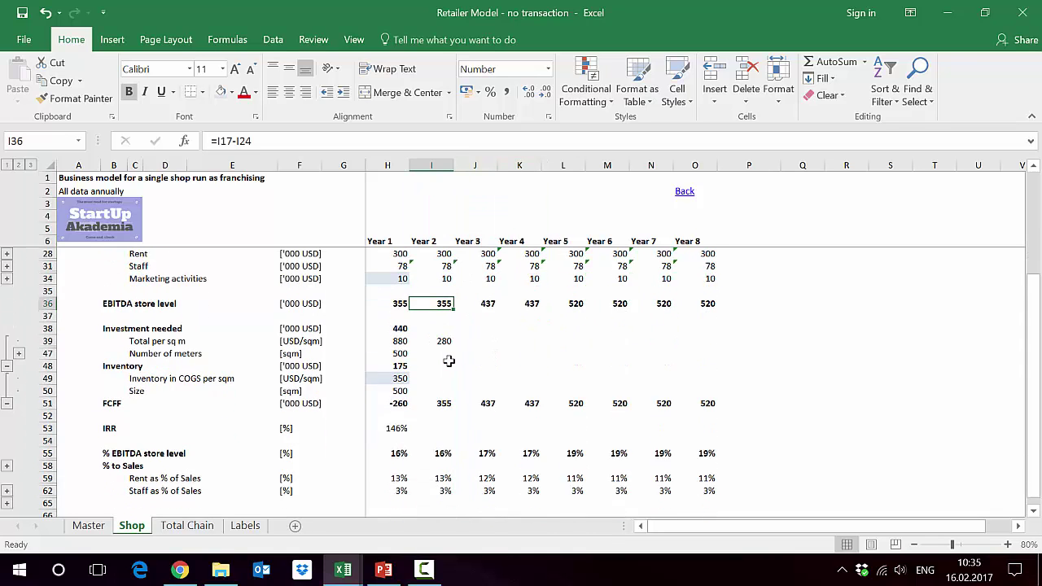
scroll(449, 361, "down", 2)
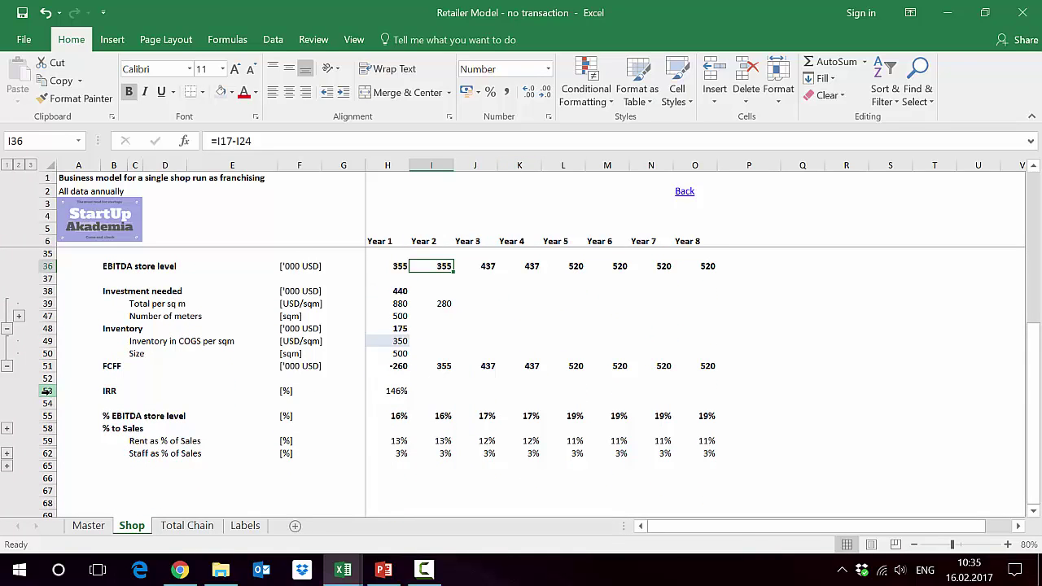
Step: Expand % EBITDA store level (16% to 19%) to show its EBITDA store level and Revenues (2 250 to 2 750) rows
left_click(48, 391)
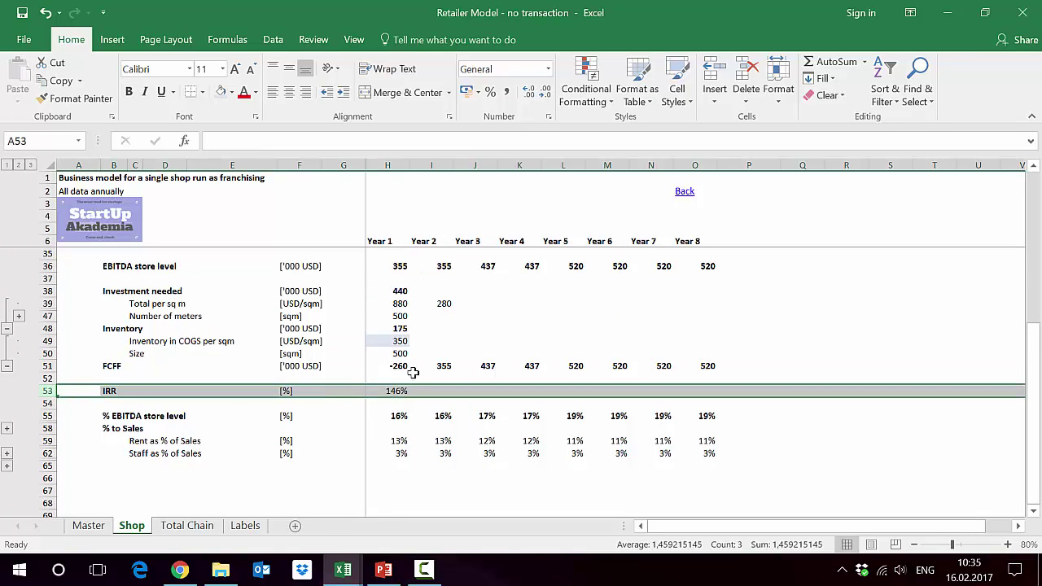
left_click(47, 416)
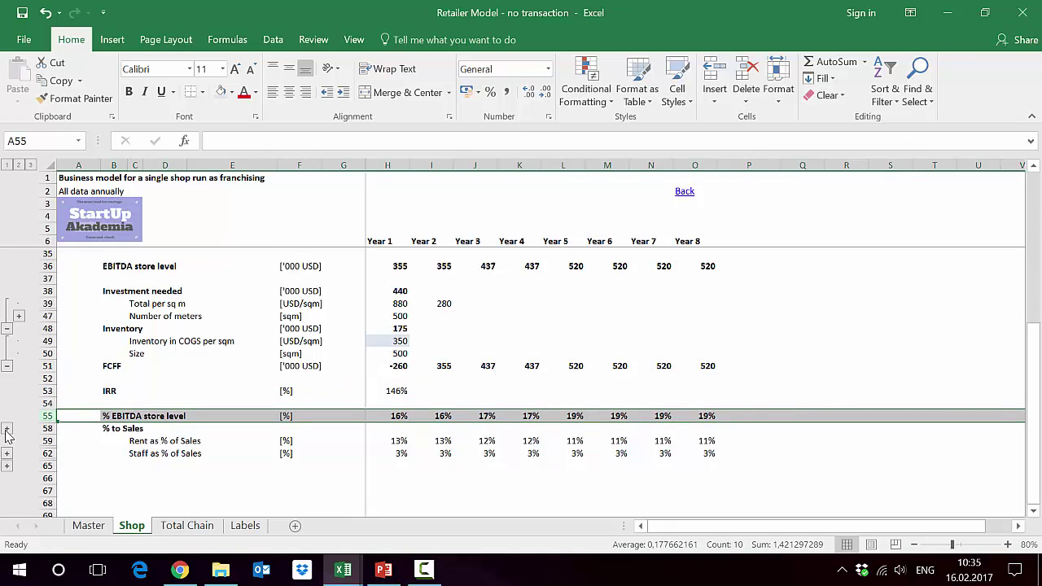
left_click(6, 430)
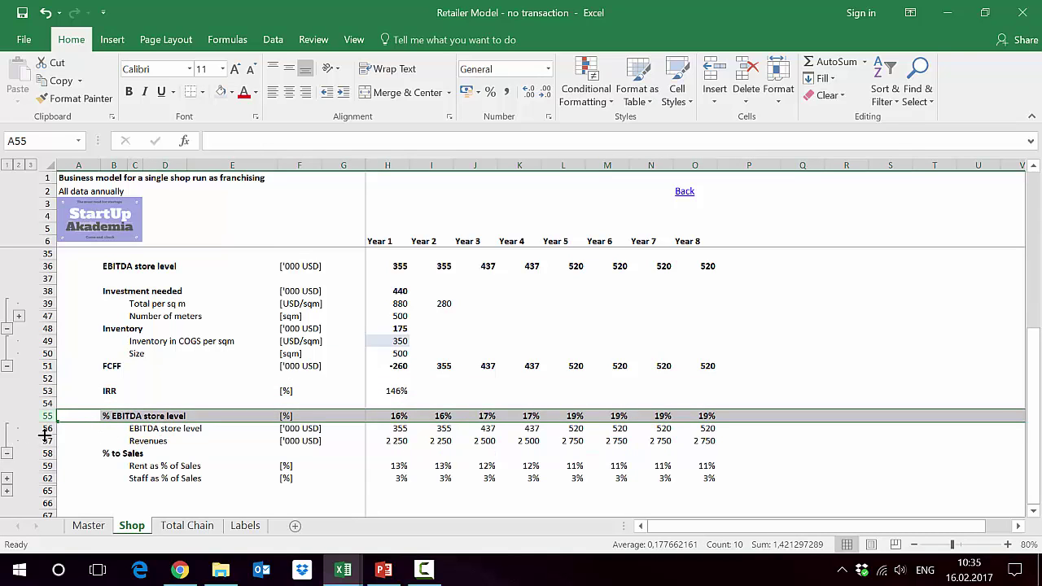
left_click(41, 429)
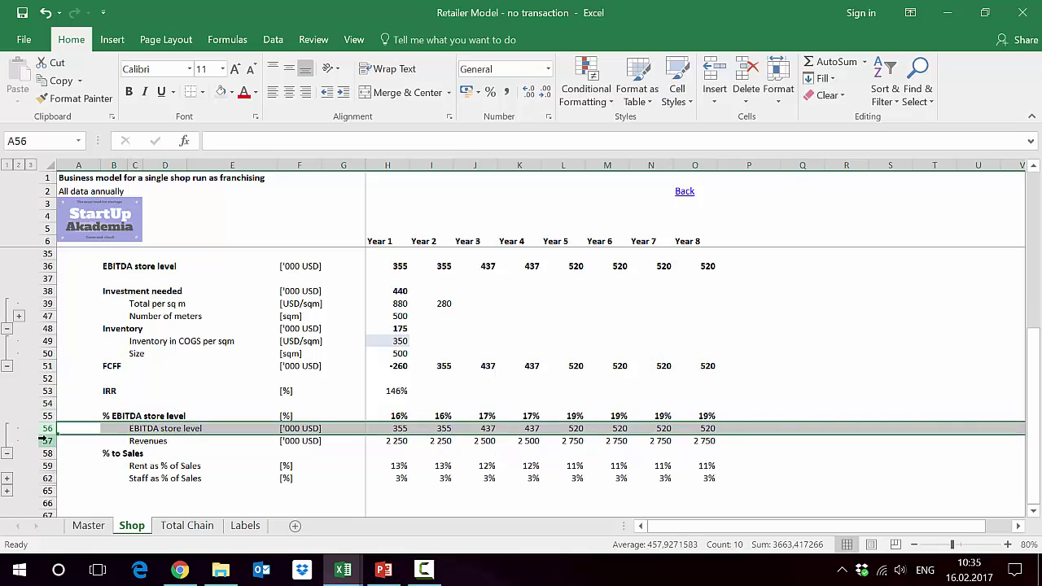
left_click(47, 441)
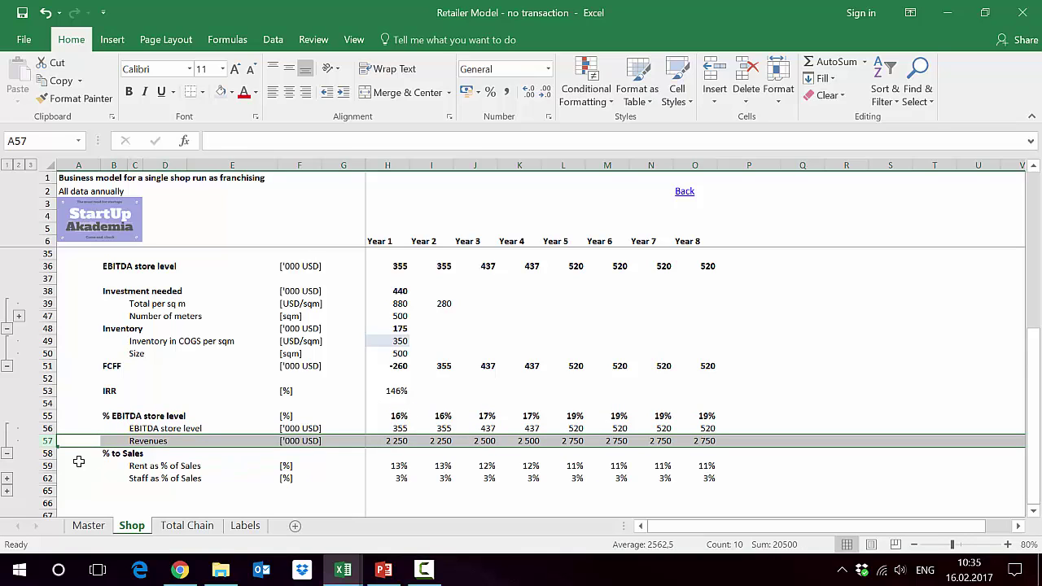
Step: Review the % to Sales, Rent as % of Sales and Staff as % of Sales cost ratio rows
left_click(47, 454)
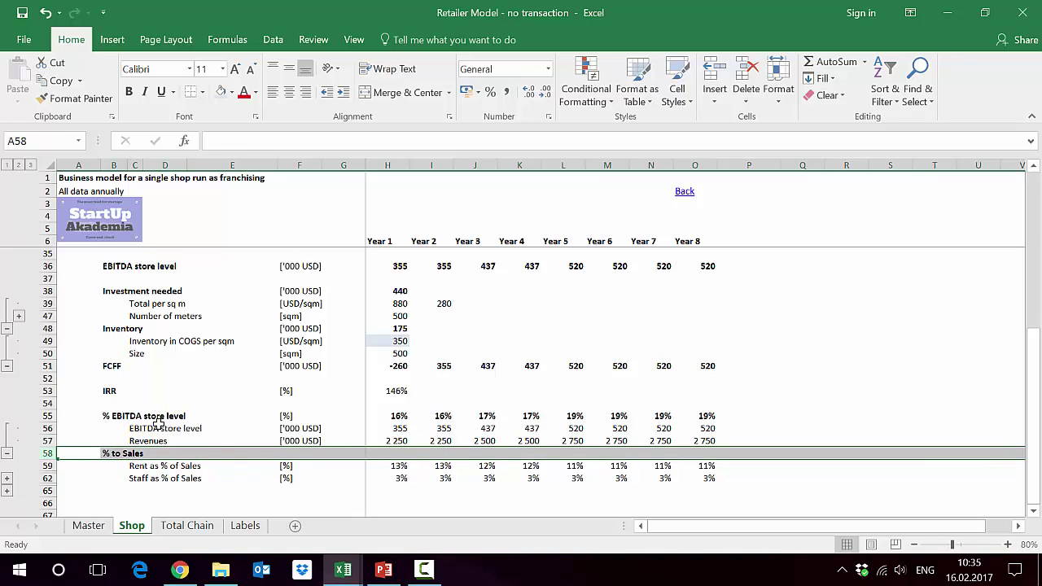
left_click(48, 467)
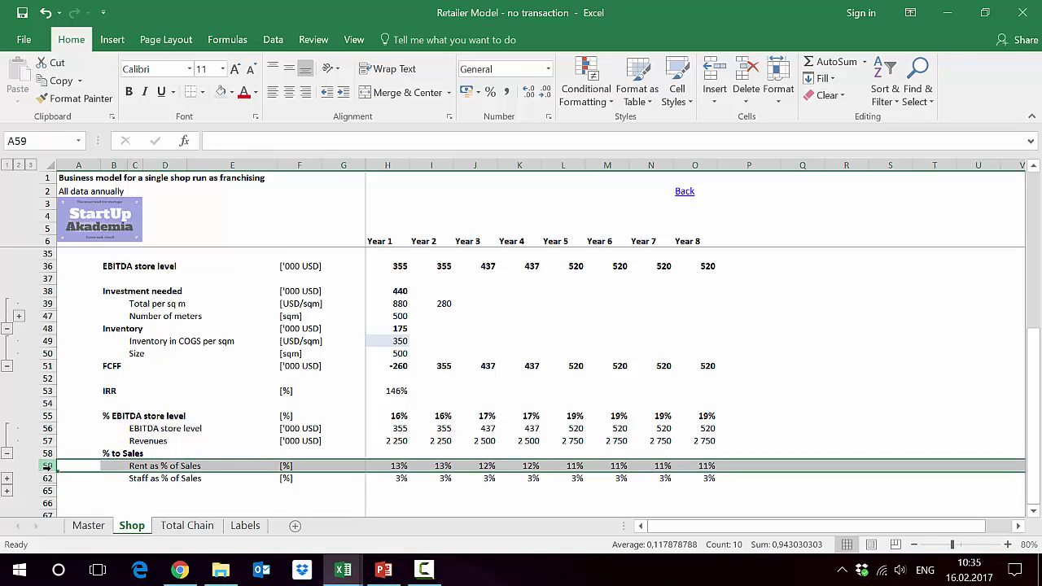
left_click(48, 479)
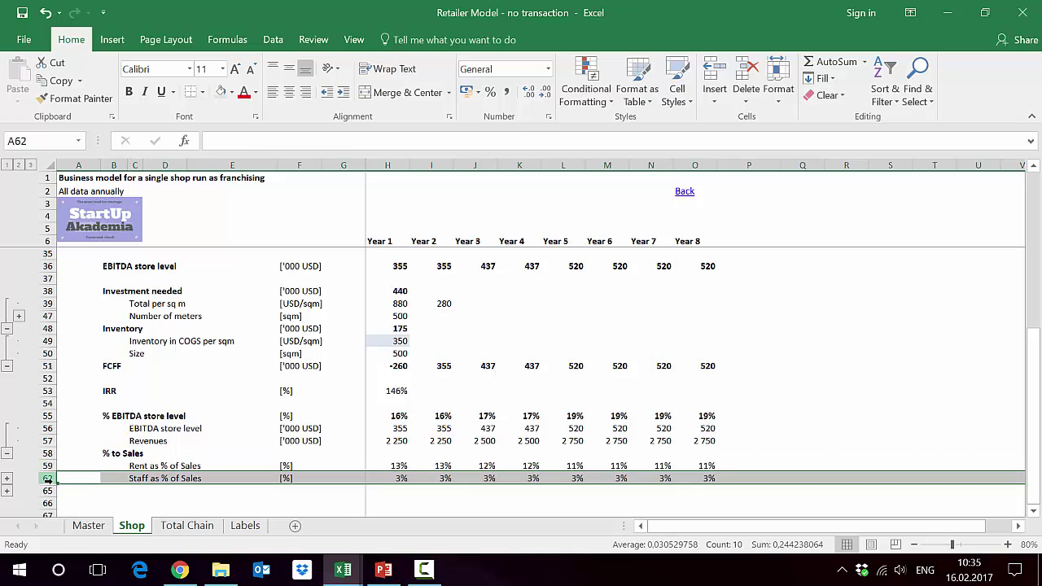
left_click(421, 395)
scroll(420, 395, "down", 2)
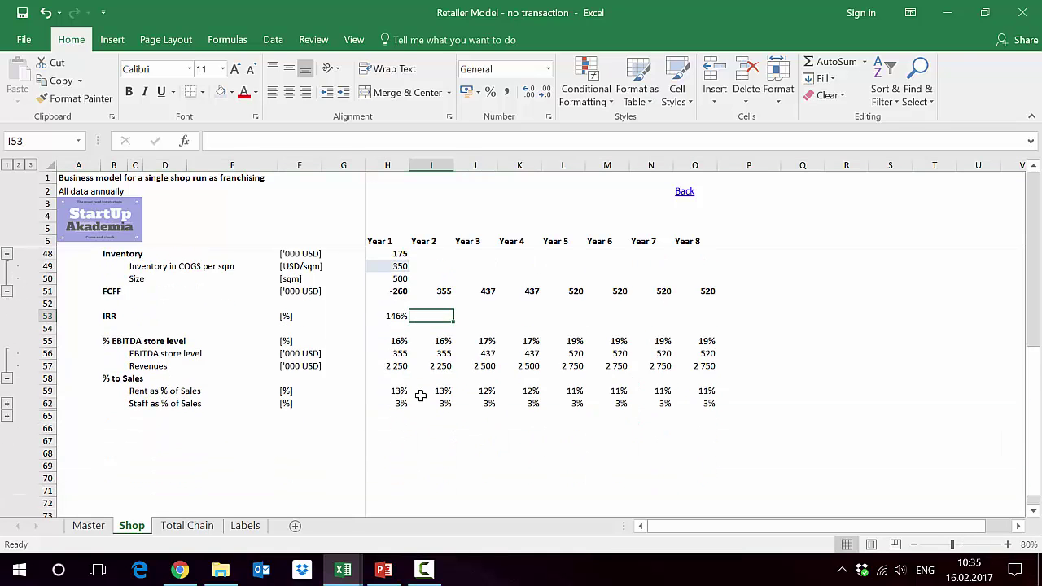
scroll(420, 394, "up", 7)
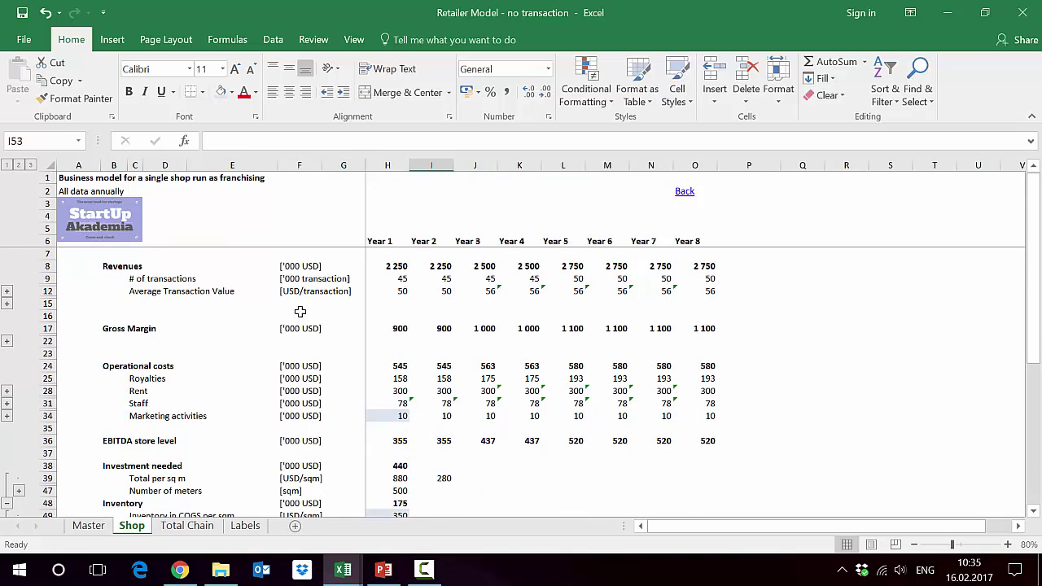
scroll(424, 339, "down", 2)
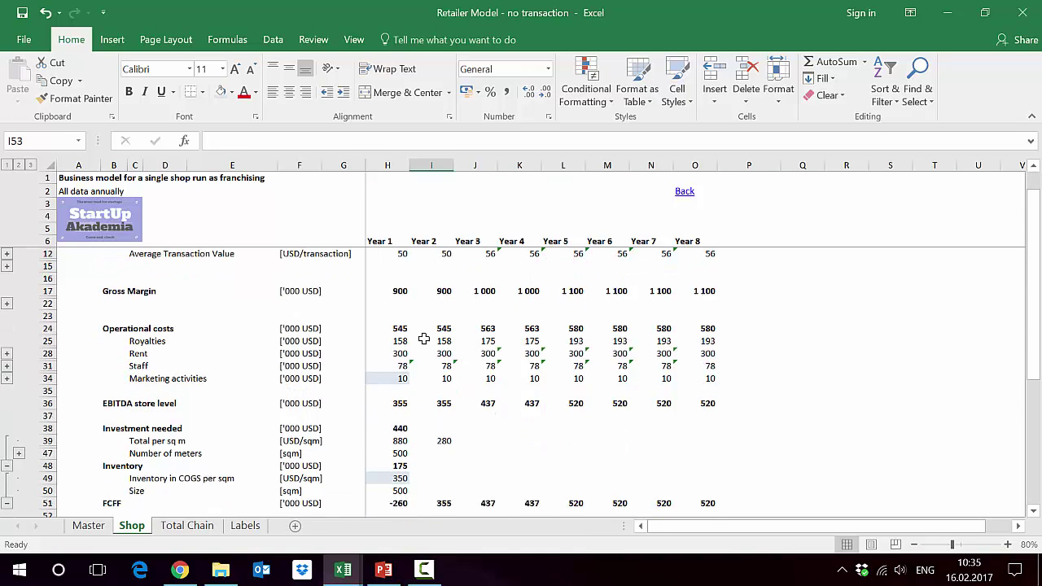